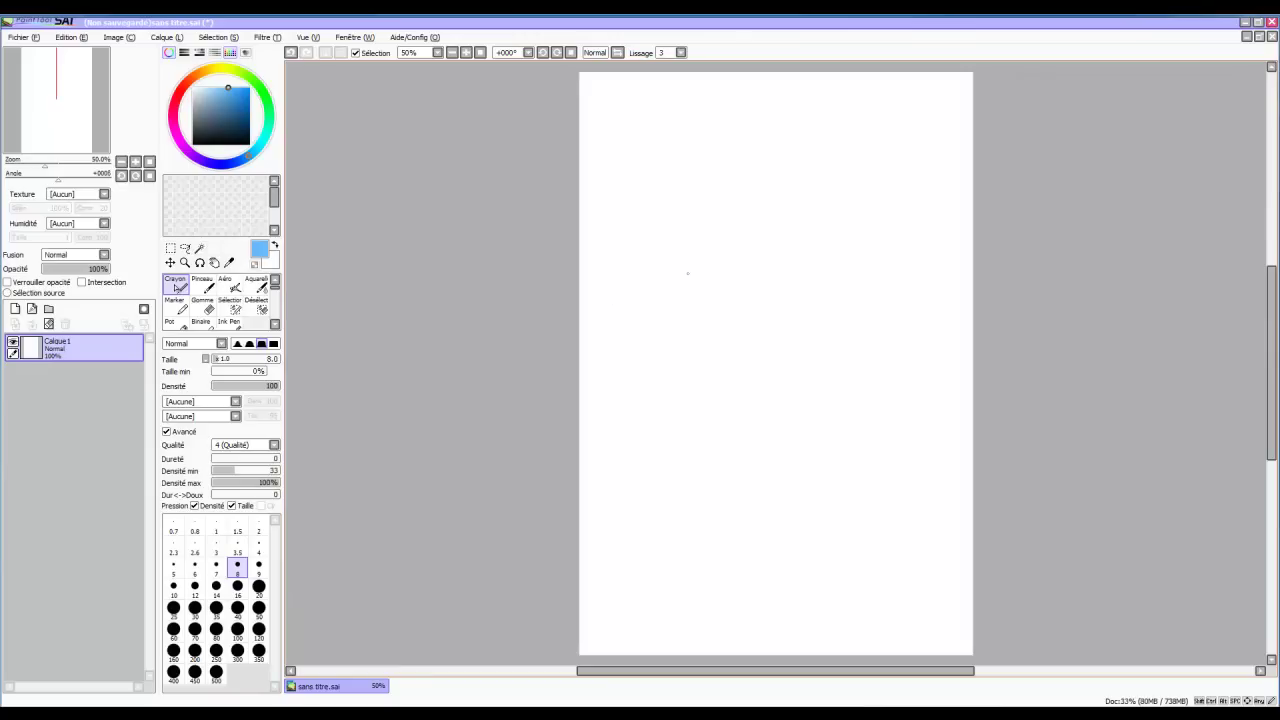
Sketch the skull circle and angled face outline in light blue with the pencil at brush size 14
left_click(217, 589)
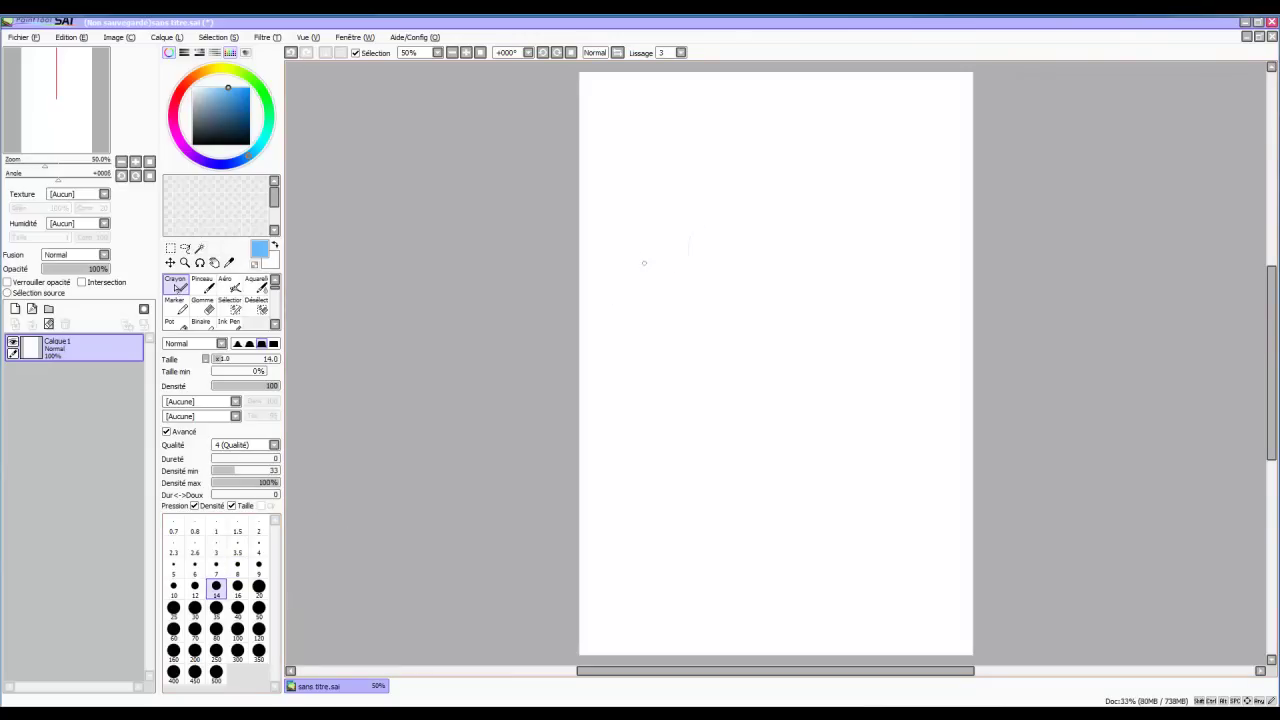
mouse_move(691, 243)
left_mouse_down()
mouse_move(766, 217)
mouse_move(725, 285)
mouse_move(684, 253)
mouse_move(778, 267)
mouse_move(721, 260)
mouse_move(765, 236)
mouse_move(740, 260)
mouse_move(681, 259)
mouse_move(712, 361)
mouse_move(705, 353)
mouse_move(742, 356)
mouse_move(752, 348)
mouse_move(728, 359)
mouse_move(779, 324)
left_mouse_up()
mouse_move(729, 216)
left_mouse_down()
mouse_move(706, 300)
mouse_move(711, 355)
left_mouse_up()
left_click_drag(706, 290, 706, 352)
mouse_move(690, 252)
left_mouse_down()
mouse_move(709, 216)
mouse_move(793, 264)
left_mouse_up()
left_click_drag(722, 213, 789, 264)
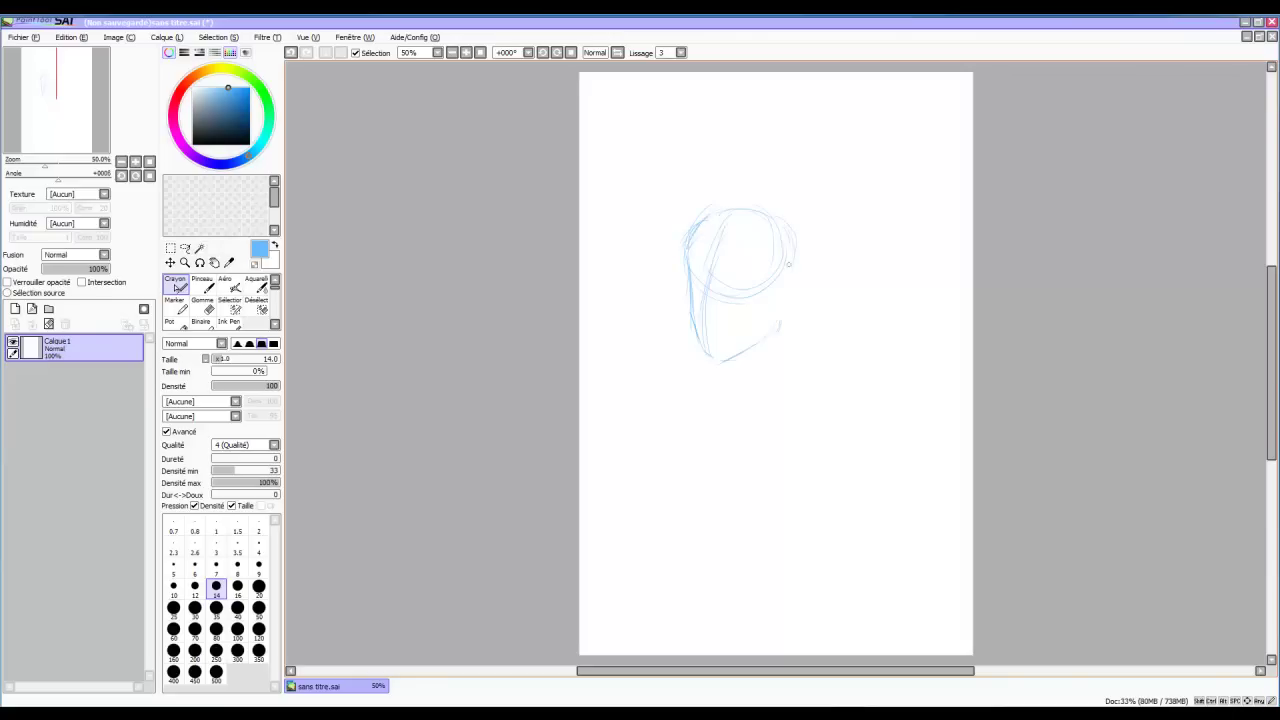
Sketch the jawline, the ear and the sides of the neck on the head
left_click_drag(718, 361, 768, 340)
mouse_move(797, 250)
left_mouse_down()
mouse_move(804, 303)
mouse_move(786, 321)
left_mouse_up()
mouse_move(716, 361)
left_mouse_down()
mouse_move(794, 318)
mouse_move(778, 380)
left_mouse_up()
left_click_drag(789, 327, 780, 378)
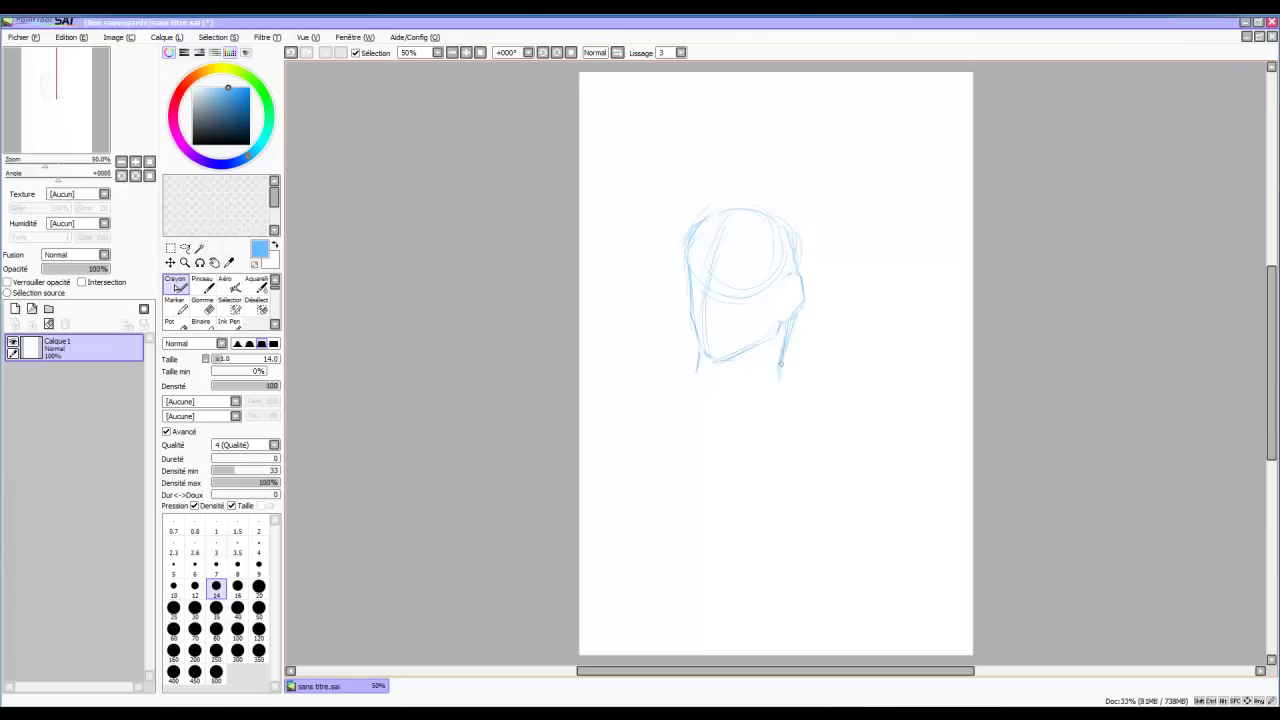
Sketch the base of the neck, a rounded collar and both sloping shoulders below the head
left_click_drag(696, 384, 684, 398)
left_click_drag(730, 418, 675, 412)
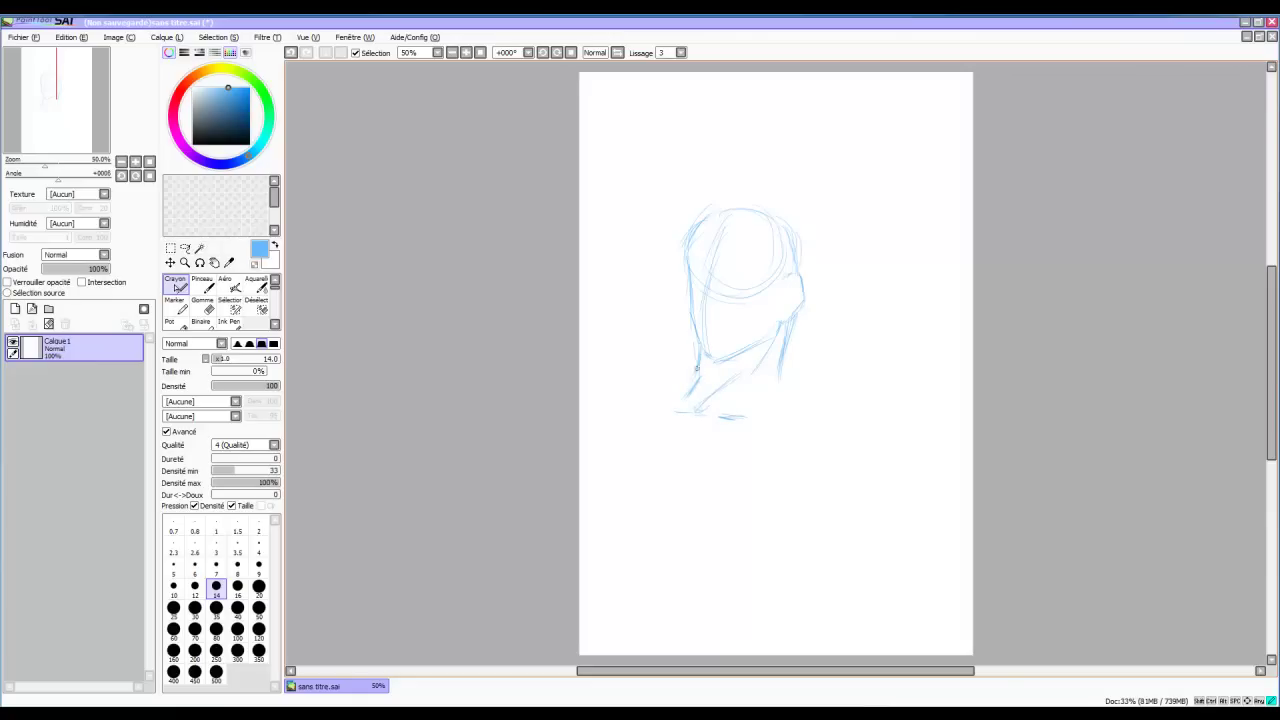
left_click_drag(714, 412, 776, 410)
left_click_drag(783, 363, 822, 405)
mouse_move(663, 401)
left_mouse_down()
mouse_move(686, 382)
mouse_move(655, 403)
left_mouse_up()
mouse_move(799, 382)
left_mouse_down()
mouse_move(782, 406)
mouse_move(744, 419)
left_mouse_up()
mouse_move(697, 377)
left_mouse_down()
mouse_move(690, 434)
mouse_move(750, 426)
mouse_move(701, 423)
mouse_move(678, 398)
mouse_move(685, 406)
mouse_move(690, 391)
mouse_move(696, 429)
mouse_move(718, 433)
mouse_move(775, 397)
mouse_move(715, 435)
mouse_move(708, 419)
mouse_move(797, 436)
mouse_move(826, 407)
mouse_move(815, 388)
mouse_move(870, 433)
left_mouse_up()
left_click_drag(664, 396, 611, 442)
left_click_drag(872, 436, 884, 454)
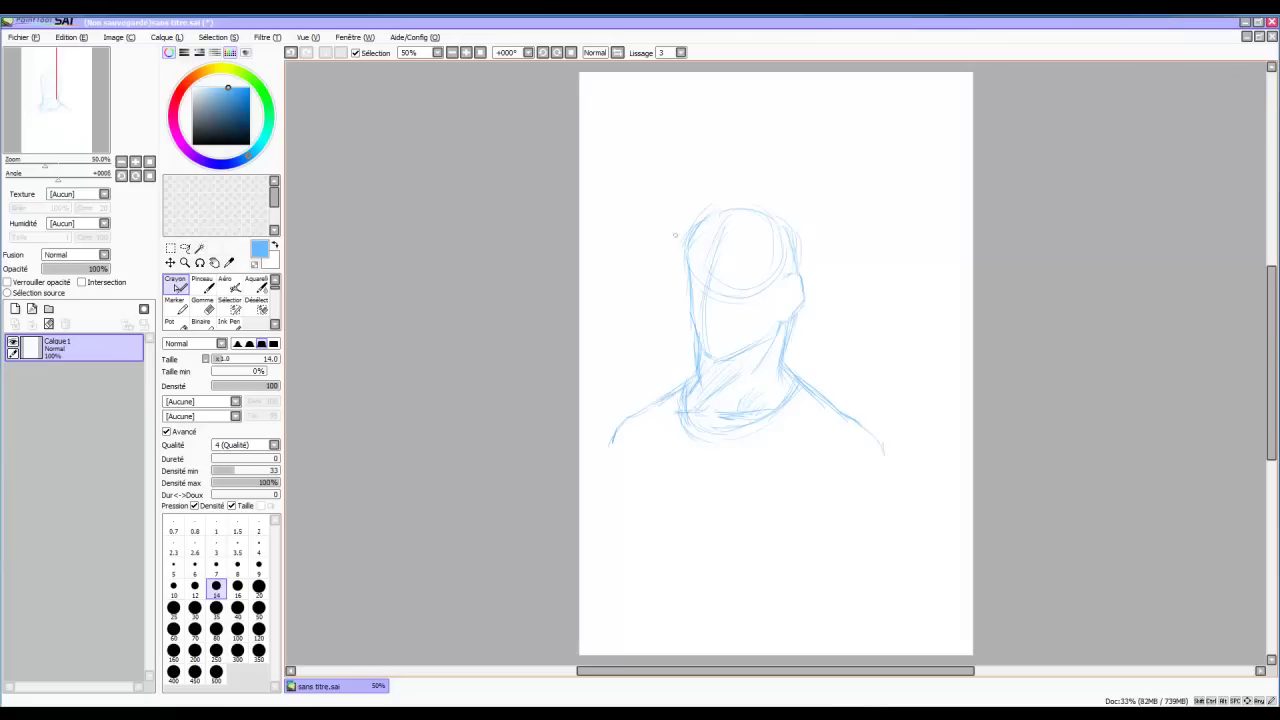
Sketch the short spiky hair outline and fringe, plus the frowning eyes, nose and mouth
mouse_move(701, 202)
left_mouse_down()
mouse_move(741, 192)
mouse_move(783, 208)
mouse_move(808, 284)
left_mouse_up()
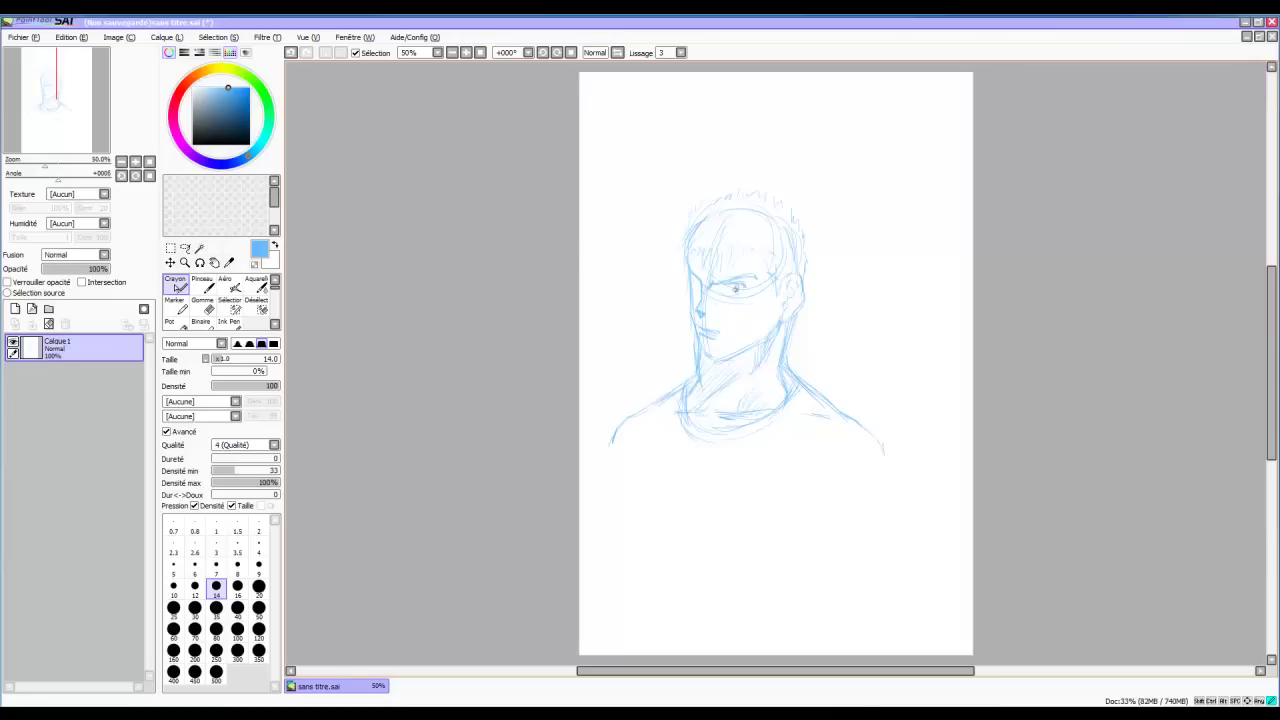
mouse_move(726, 292)
left_mouse_down()
mouse_move(742, 293)
mouse_move(700, 288)
left_mouse_up()
Erase the stray lines under the chin and redraw the chin and the front of the neck
key("e")
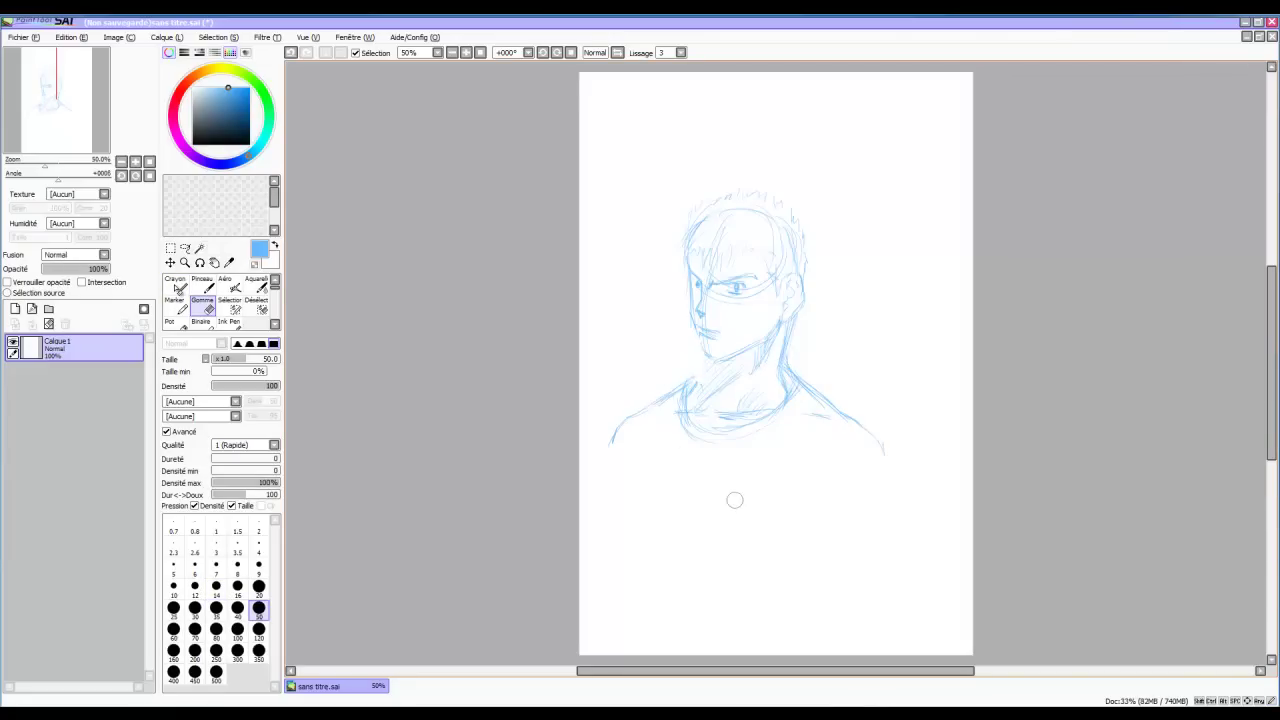
key("n")
left_click_drag(697, 349, 696, 376)
mouse_move(701, 359)
left_mouse_down()
mouse_move(692, 385)
mouse_move(716, 390)
left_mouse_up()
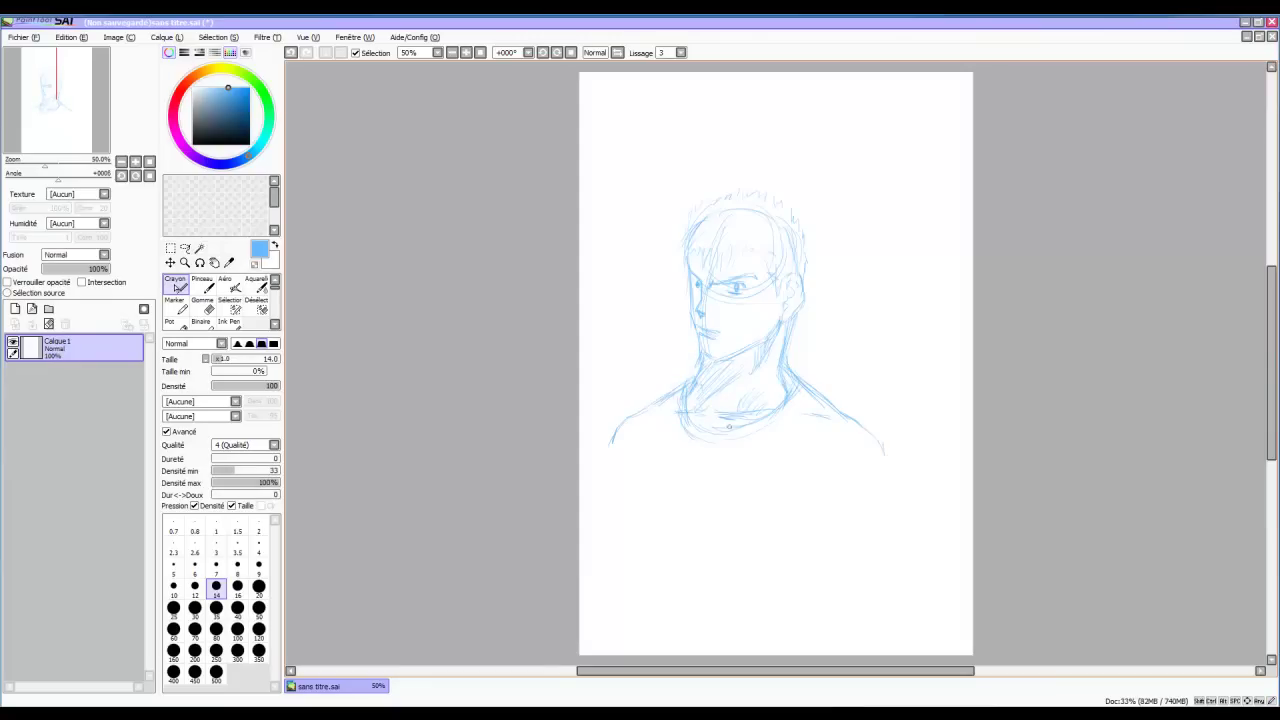
key("e")
left_click_drag(705, 348, 703, 359)
left_click(177, 288)
left_click_drag(698, 334, 714, 362)
Erase the old lines around the collar and redraw the back of the neck with broader, heavier shoulders
key("e")
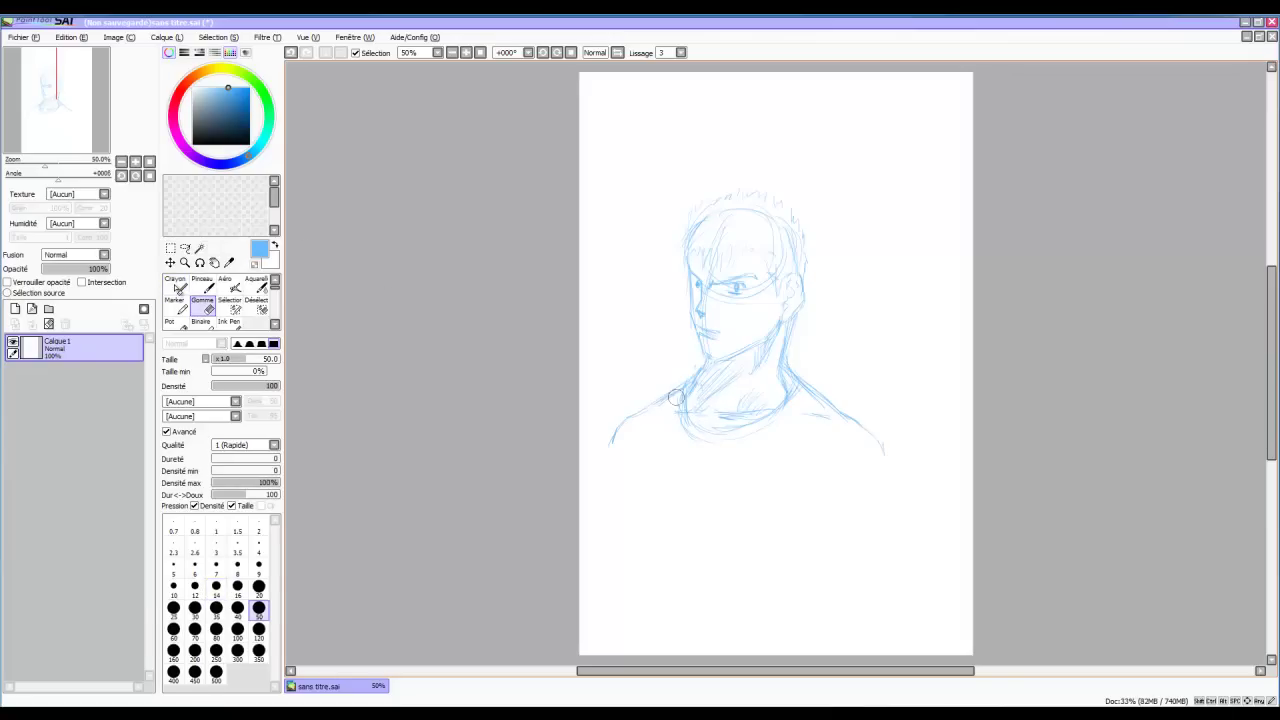
mouse_move(754, 402)
left_mouse_down()
mouse_move(780, 351)
mouse_move(795, 388)
left_mouse_up()
key("n")
mouse_move(793, 322)
left_mouse_down()
mouse_move(792, 375)
mouse_move(818, 386)
mouse_move(793, 355)
mouse_move(895, 452)
left_mouse_up()
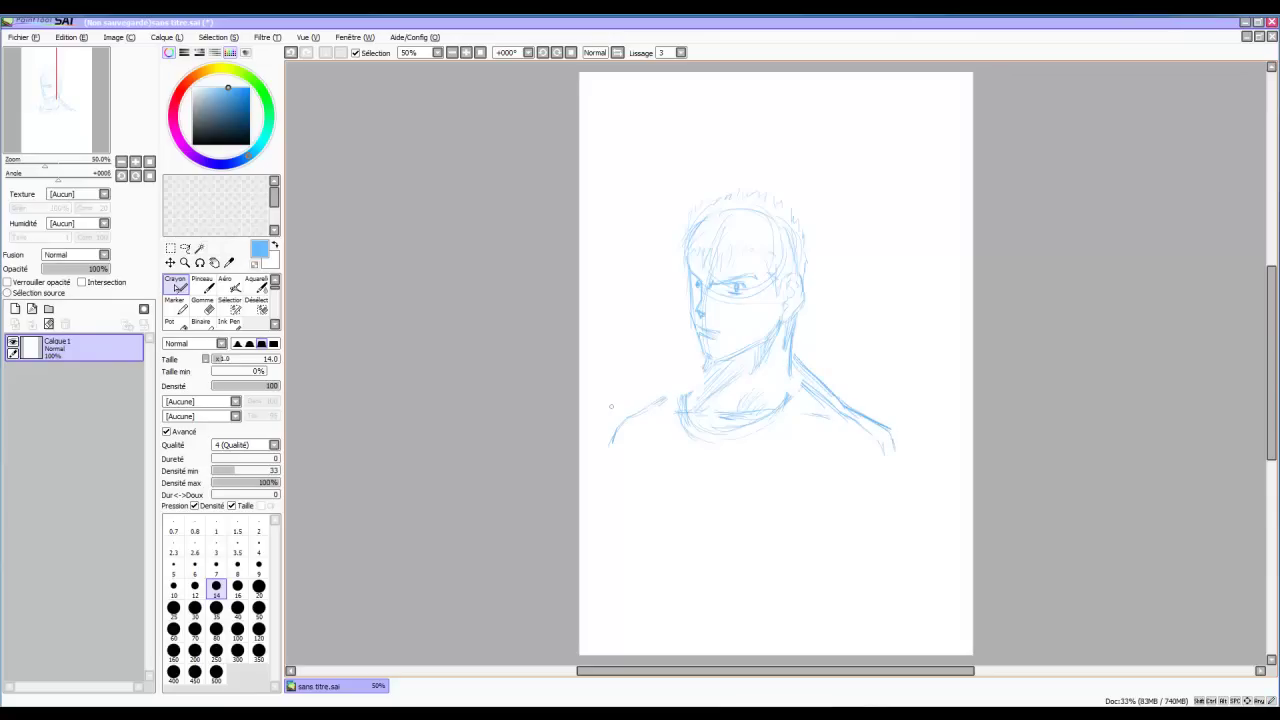
mouse_move(795, 365)
left_mouse_down()
mouse_move(846, 418)
mouse_move(893, 462)
left_mouse_up()
mouse_move(700, 381)
left_mouse_down()
mouse_move(620, 432)
mouse_move(603, 462)
left_mouse_up()
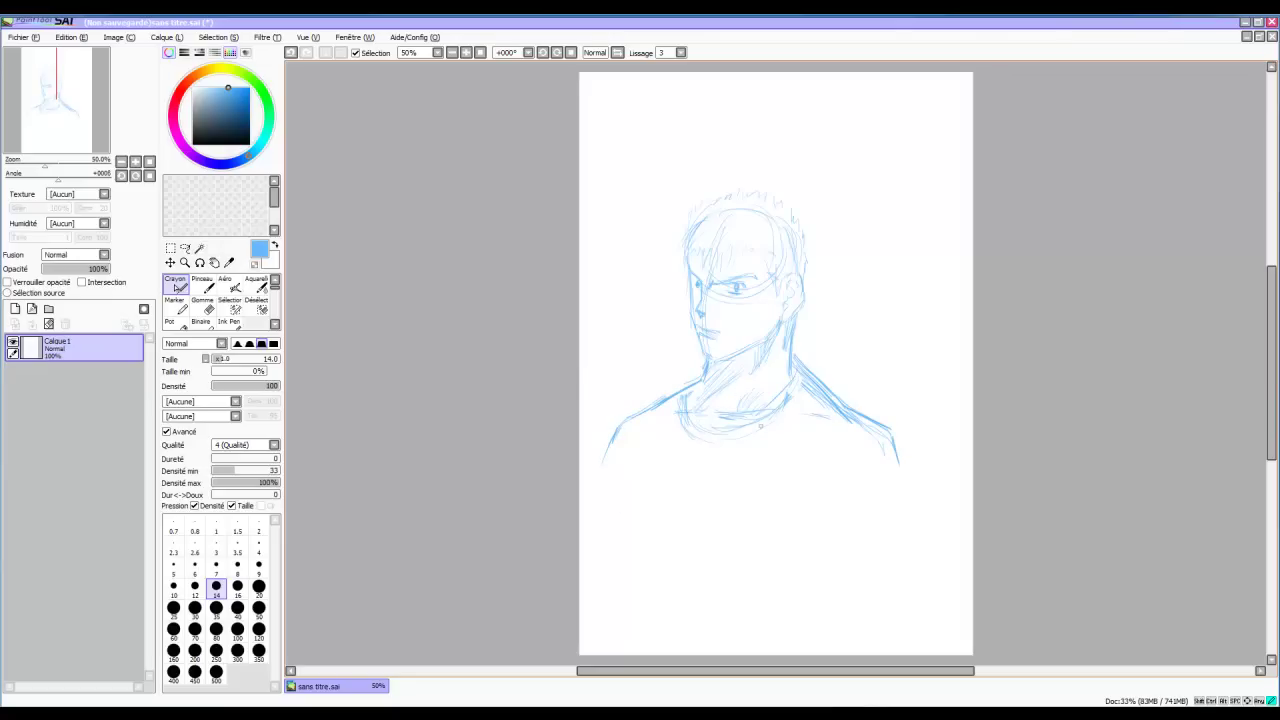
Sketch the open jacket's collar, pointed lapels and long front edges down the torso, erasing the misplaced line
left_click_drag(760, 447, 795, 468)
left_click_drag(822, 404, 799, 466)
left_click_drag(803, 355, 822, 412)
mouse_move(745, 453)
left_mouse_down()
mouse_move(761, 449)
mouse_move(739, 486)
mouse_move(751, 550)
mouse_move(738, 590)
left_mouse_up()
mouse_move(647, 437)
left_mouse_down()
mouse_move(617, 468)
mouse_move(645, 419)
mouse_move(638, 432)
mouse_move(700, 371)
mouse_move(627, 576)
left_mouse_up()
key("e")
mouse_move(742, 500)
left_mouse_down()
mouse_move(764, 444)
mouse_move(757, 531)
mouse_move(753, 417)
mouse_move(779, 403)
mouse_move(768, 461)
mouse_move(789, 490)
mouse_move(737, 528)
mouse_move(788, 445)
mouse_move(823, 424)
mouse_move(811, 489)
mouse_move(807, 460)
mouse_move(810, 484)
mouse_move(793, 458)
mouse_move(762, 504)
left_mouse_up()
key("n")
mouse_move(798, 372)
left_mouse_down()
mouse_move(760, 470)
mouse_move(751, 600)
left_mouse_up()
left_click_drag(662, 440, 650, 615)
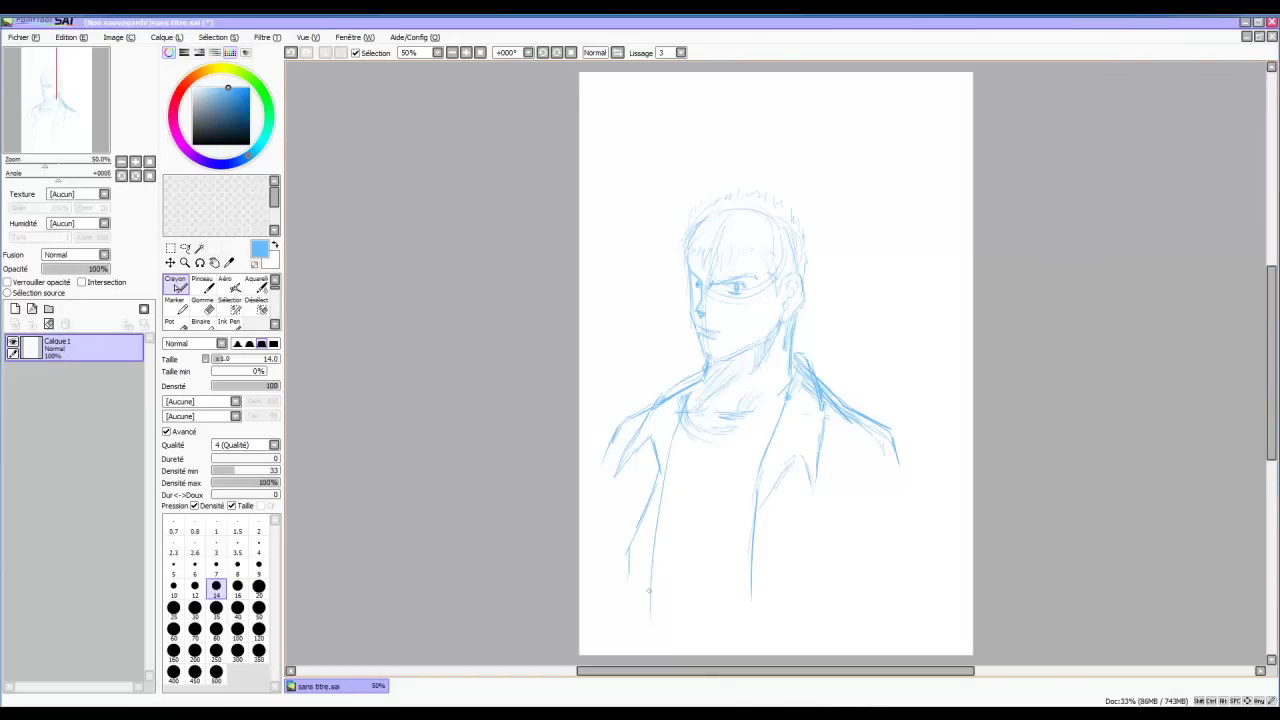
Reinforce the shirt's rounded neckline and the outline of the hair
mouse_move(685, 408)
left_mouse_down()
mouse_move(710, 430)
mouse_move(750, 424)
left_mouse_up()
left_click_drag(684, 230, 686, 265)
mouse_move(722, 197)
left_mouse_down()
mouse_move(745, 194)
mouse_move(799, 236)
mouse_move(805, 284)
left_mouse_up()
Sketch the shirt folds on the chest, the outer sleeve contours and the creases along both inner arms
left_click_drag(704, 546, 736, 566)
mouse_move(878, 423)
left_mouse_down()
mouse_move(914, 448)
mouse_move(946, 566)
left_mouse_up()
left_click_drag(610, 444, 592, 482)
left_click_drag(606, 476, 582, 500)
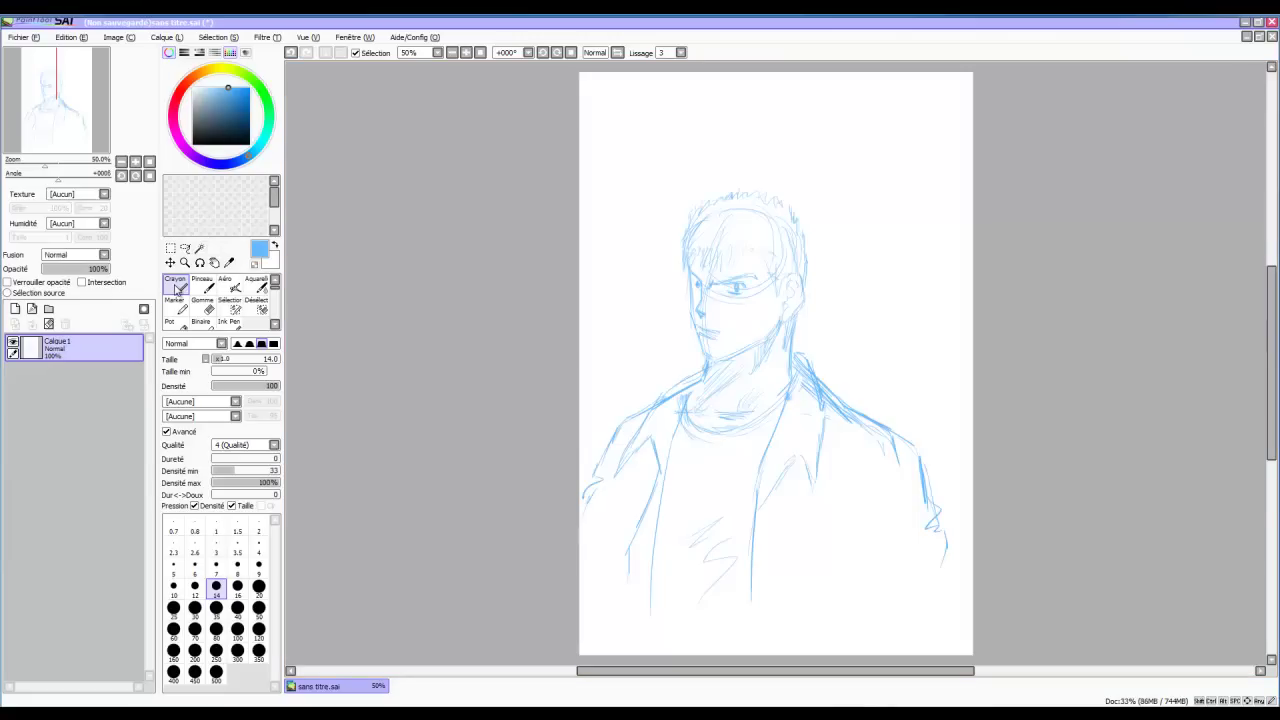
left_click_drag(880, 530, 875, 578)
left_click_drag(884, 514, 867, 592)
left_click_drag(609, 478, 606, 518)
left_click_drag(618, 434, 611, 472)
left_click_drag(618, 492, 610, 530)
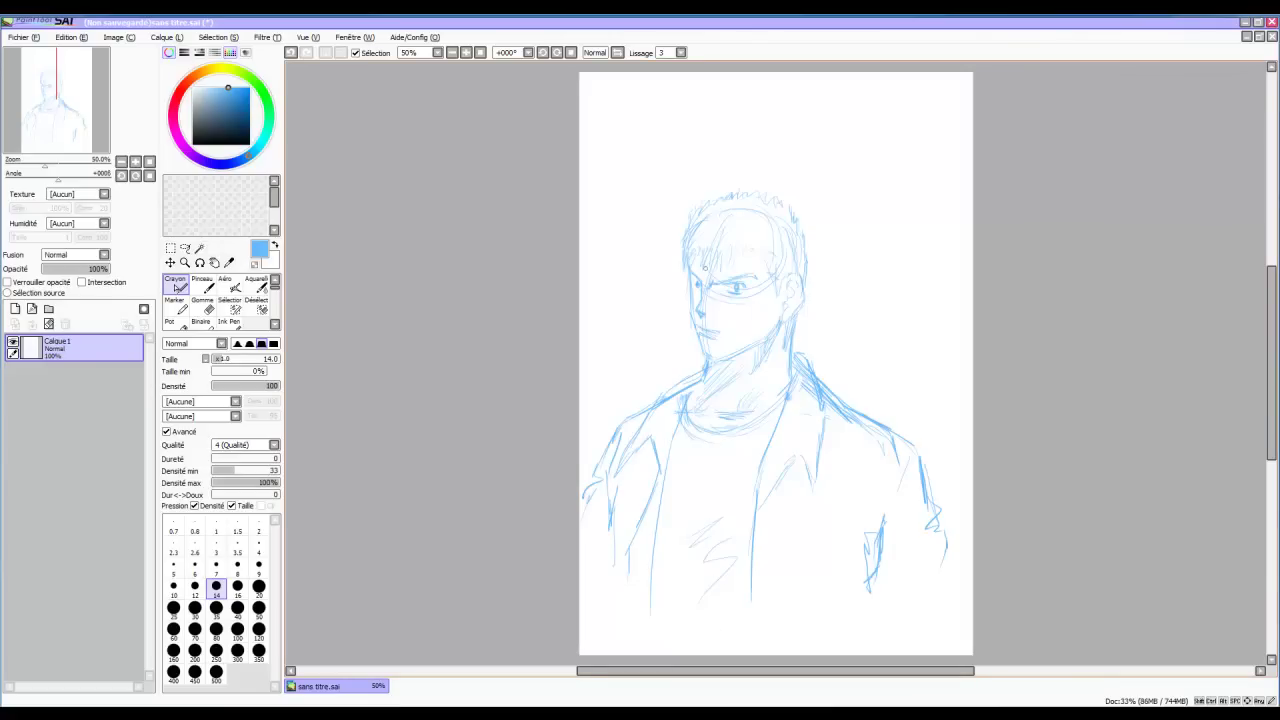
Darken the face contour, the jagged fringe and the hair outline down to the ear
mouse_move(690, 299)
left_mouse_down()
mouse_move(706, 359)
mouse_move(739, 354)
left_mouse_up()
left_click_drag(754, 247, 744, 256)
mouse_move(737, 250)
left_mouse_down()
mouse_move(726, 273)
mouse_move(712, 262)
left_mouse_up()
left_click_drag(713, 247, 704, 271)
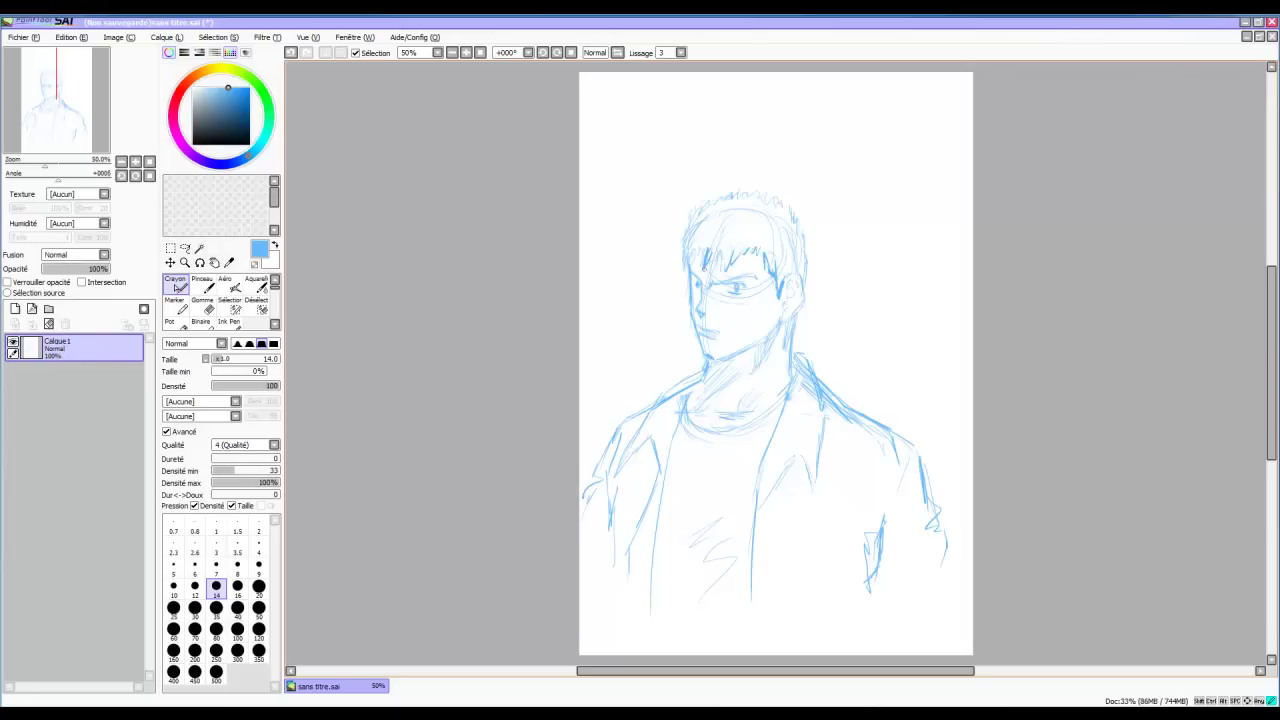
mouse_move(689, 220)
left_mouse_down()
mouse_move(687, 258)
mouse_move(686, 226)
left_mouse_up()
left_click_drag(708, 202, 692, 220)
left_click_drag(782, 201, 800, 230)
left_click_drag(797, 227, 792, 318)
left_click_drag(800, 304, 782, 328)
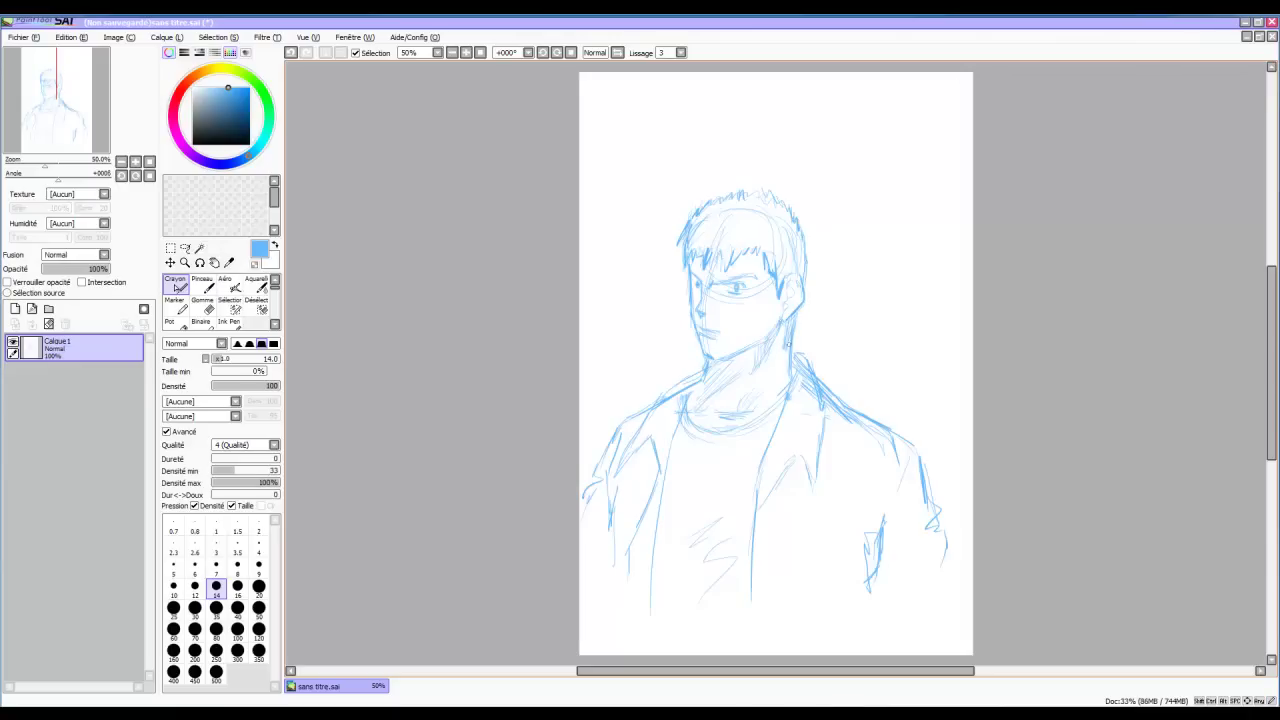
Strengthen the facial features, ear and jawline, and hatch the shadow under the chin
left_click_drag(701, 321, 695, 330)
left_click_drag(697, 285, 698, 279)
mouse_move(791, 279)
left_mouse_down()
mouse_move(700, 406)
mouse_move(713, 413)
mouse_move(758, 363)
mouse_move(731, 397)
mouse_move(706, 374)
left_mouse_up()
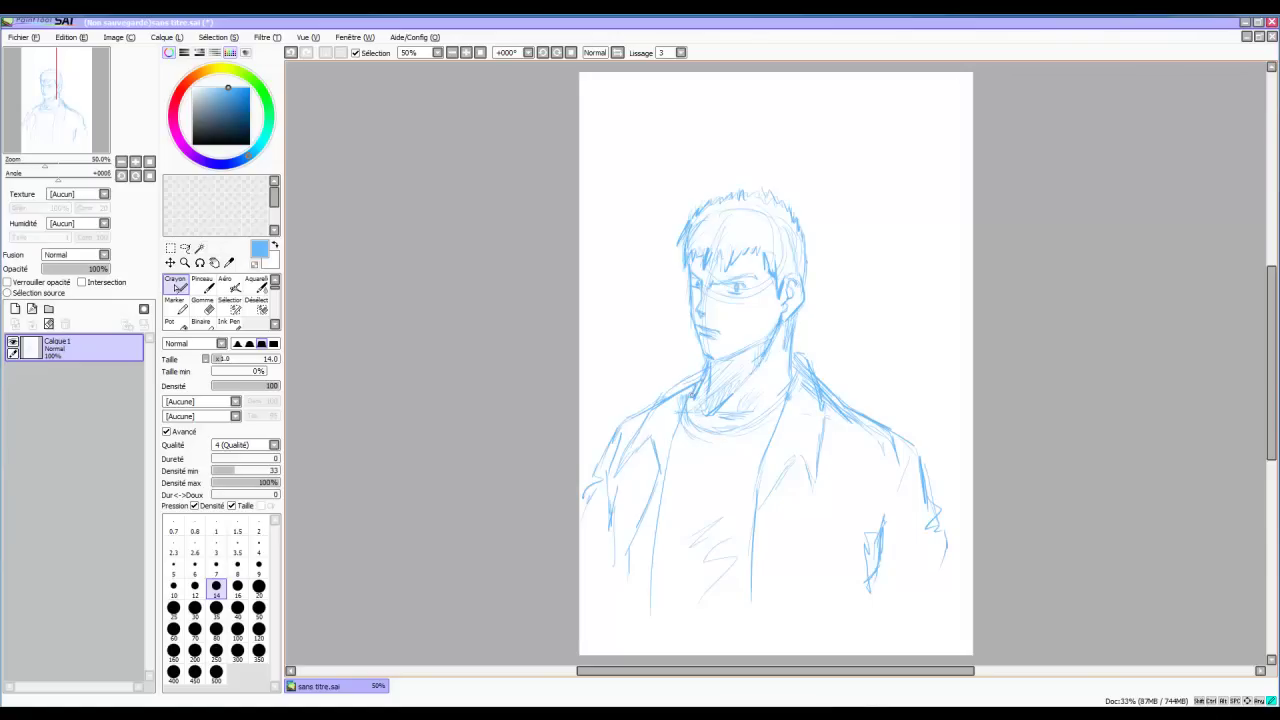
Strengthen the jacket's collar and lapel edges and hatch shading along both front openings
left_click_drag(791, 376, 792, 362)
left_click_drag(755, 520, 806, 447)
mouse_move(815, 500)
left_mouse_down()
mouse_move(828, 434)
mouse_move(763, 493)
left_mouse_up()
left_click_drag(798, 372, 796, 442)
left_click_drag(677, 396, 648, 442)
left_click_drag(633, 612, 663, 486)
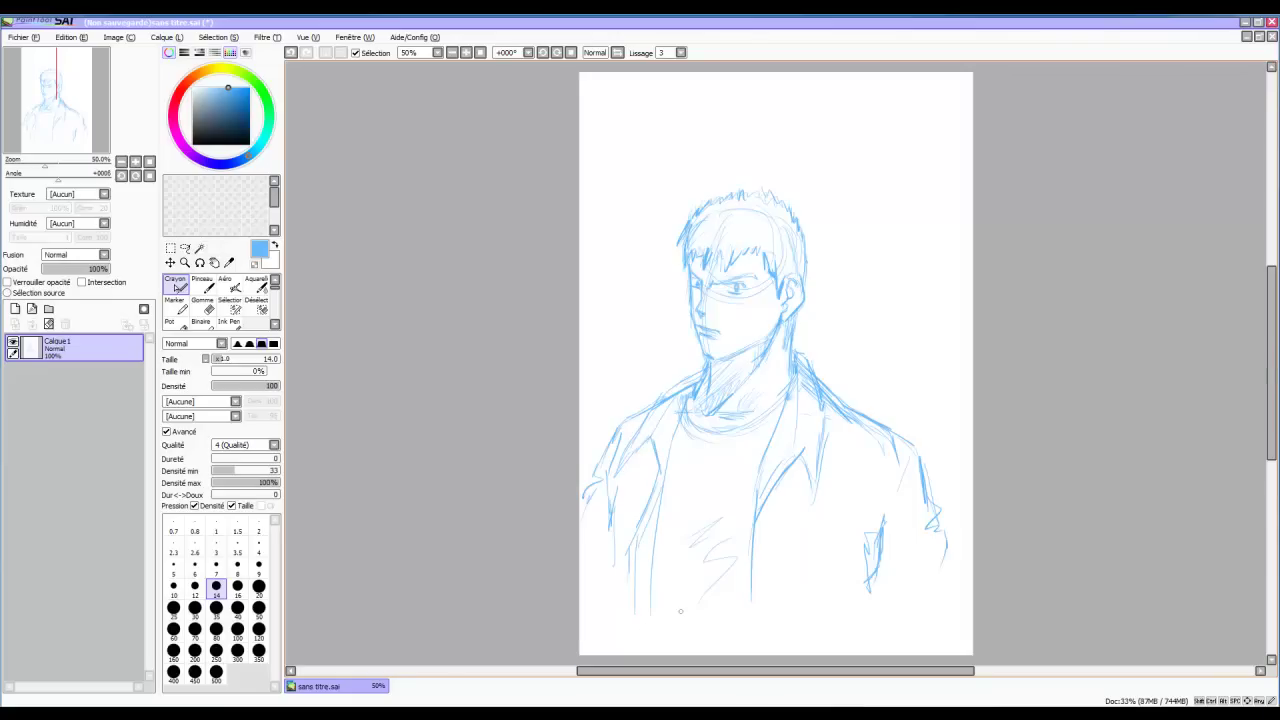
left_click_drag(634, 596, 652, 530)
left_click_drag(662, 453, 673, 427)
left_click_drag(783, 429, 761, 484)
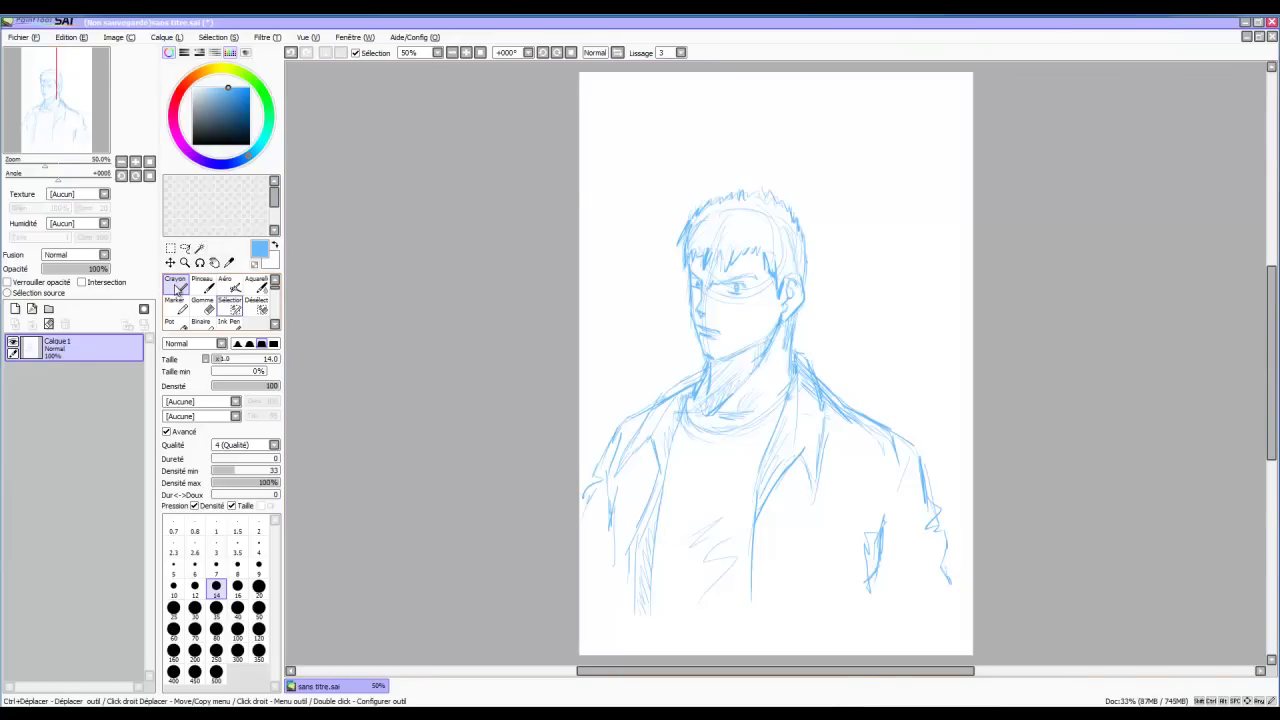
Set up a black Ink Pen at 100% zoom and add a new layer above the sketch for inking
scroll(176, 289, "down", 1)
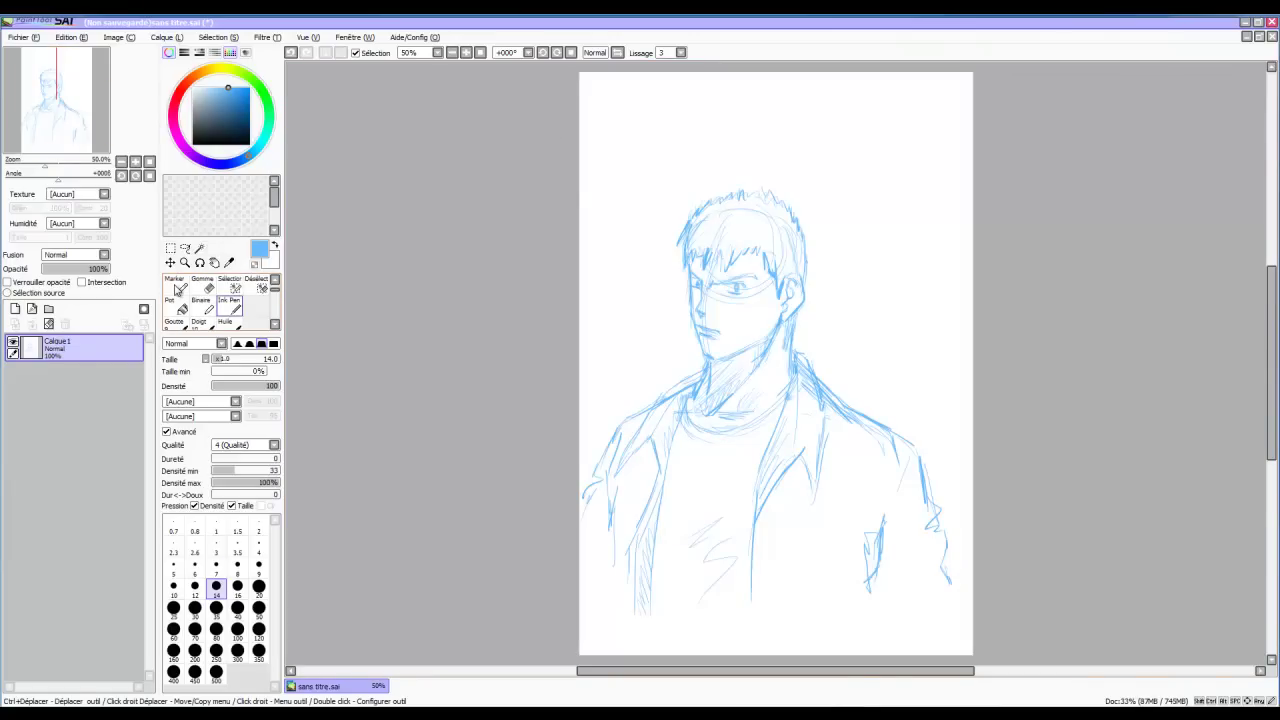
left_click(177, 289)
left_click_drag(222, 112, 250, 145)
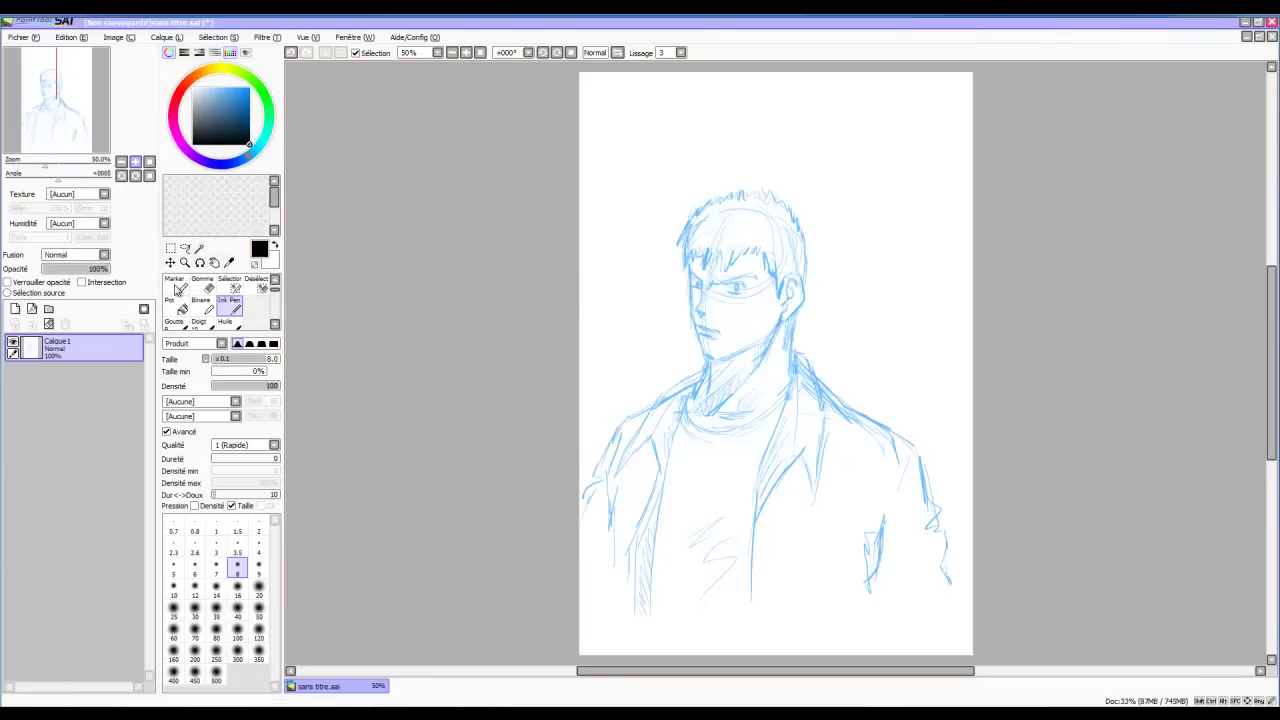
left_click(135, 162)
left_click(135, 162)
left_click_drag(56, 97, 54, 92)
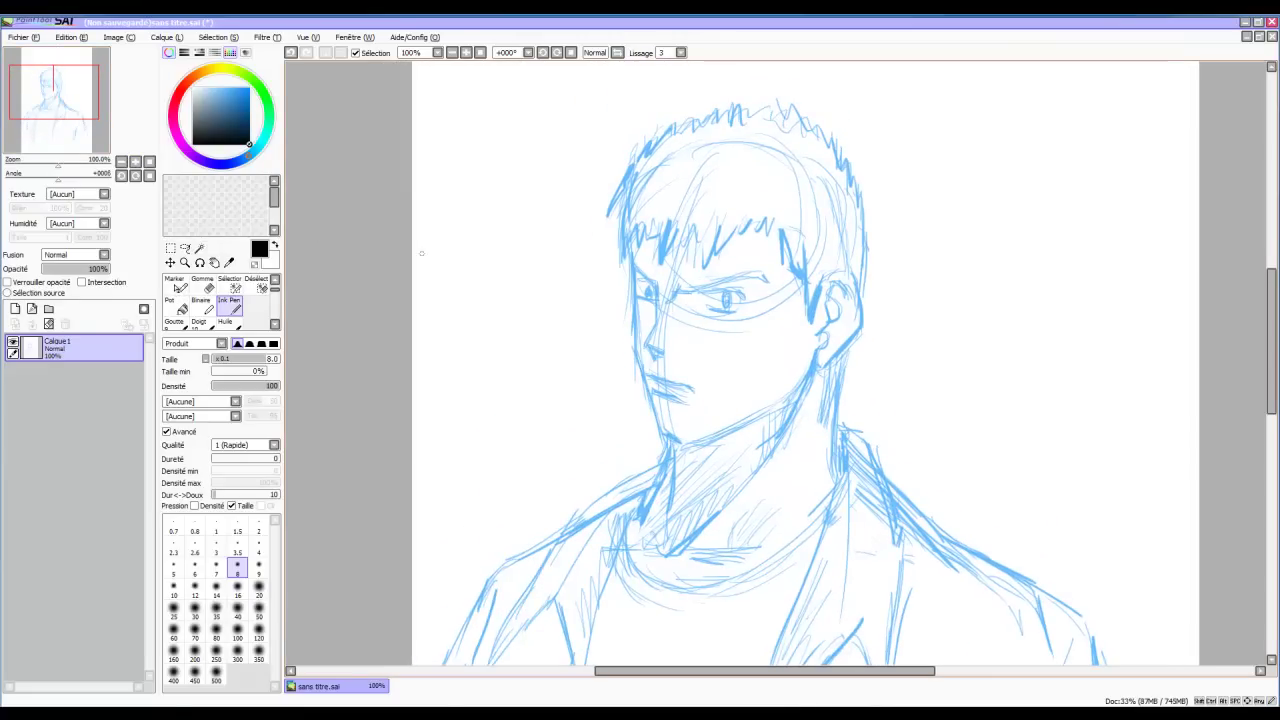
left_click_drag(633, 250, 630, 278)
key("ctrl+z")
left_click(15, 309)
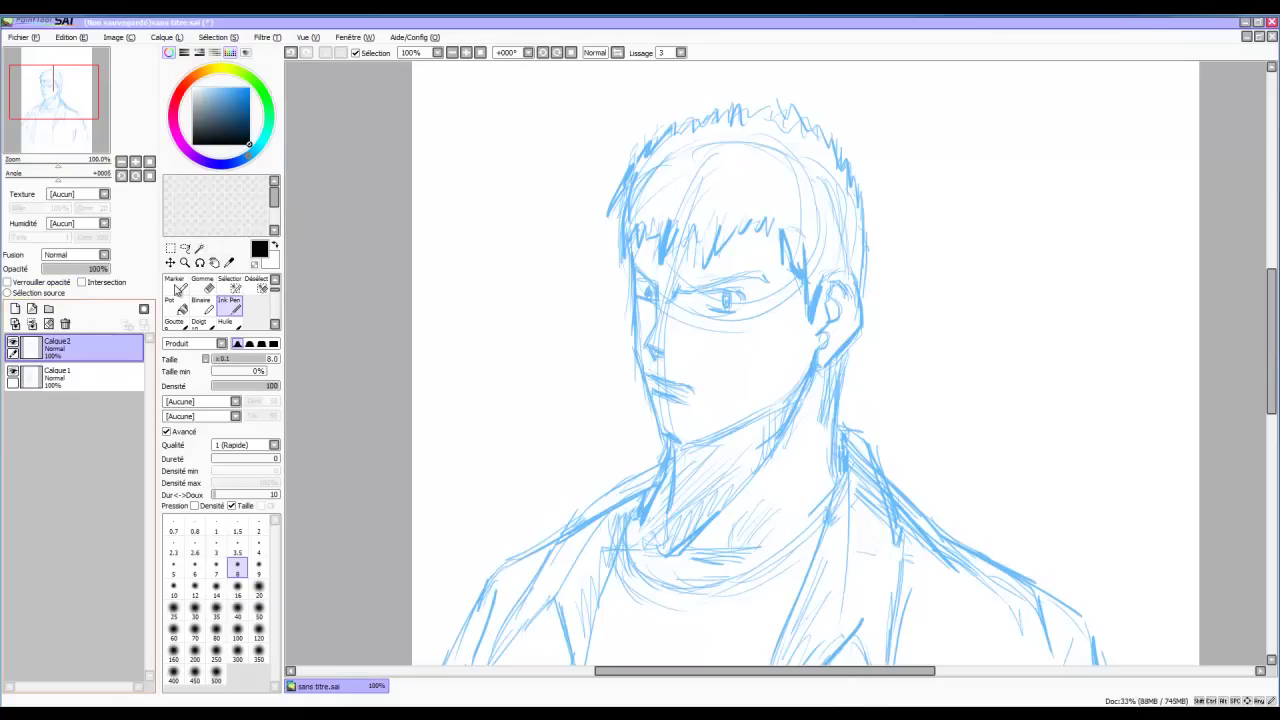
Ink the face contour from the forehead around the chin to the jaw, and the ear with its inner folds
mouse_move(631, 244)
left_mouse_down()
mouse_move(636, 352)
mouse_move(665, 436)
mouse_move(708, 440)
mouse_move(774, 410)
mouse_move(815, 373)
mouse_move(778, 406)
mouse_move(818, 346)
left_mouse_up()
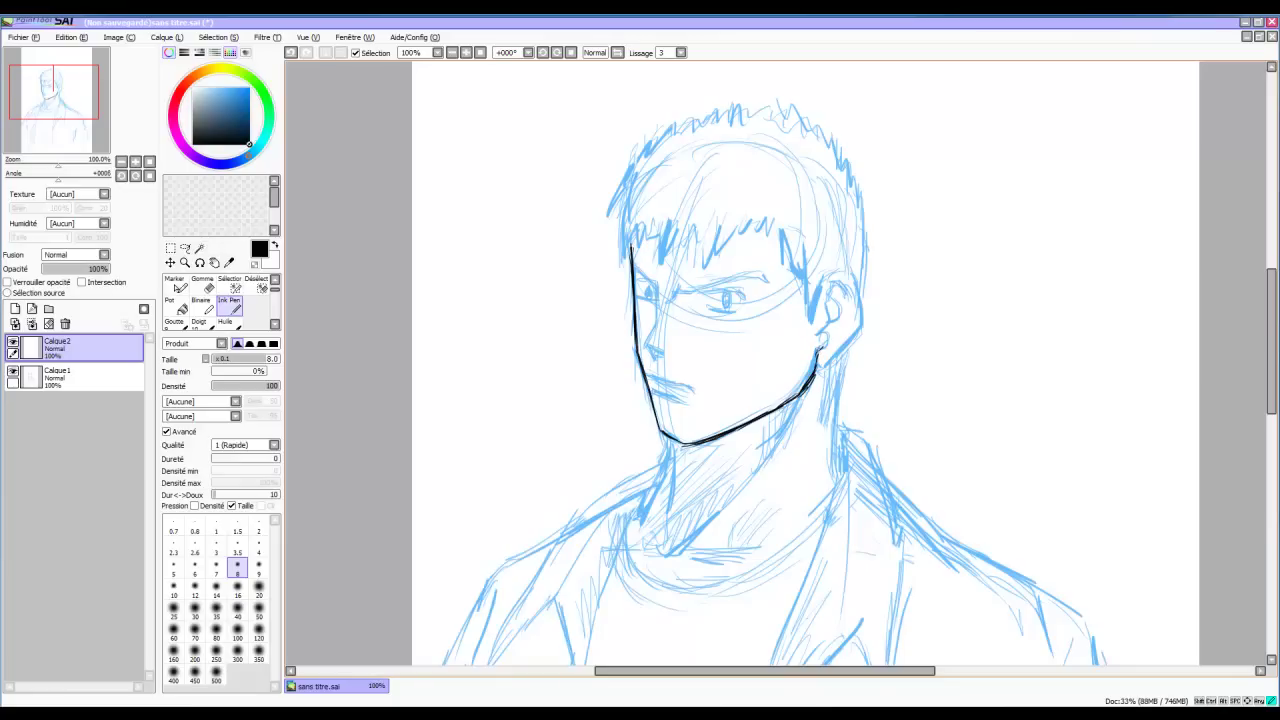
mouse_move(826, 303)
left_mouse_down()
mouse_move(821, 330)
mouse_move(844, 286)
mouse_move(826, 348)
left_mouse_up()
mouse_move(818, 290)
left_mouse_down()
mouse_move(812, 322)
mouse_move(816, 306)
mouse_move(860, 314)
mouse_move(852, 342)
mouse_move(818, 367)
mouse_move(850, 323)
left_mouse_up()
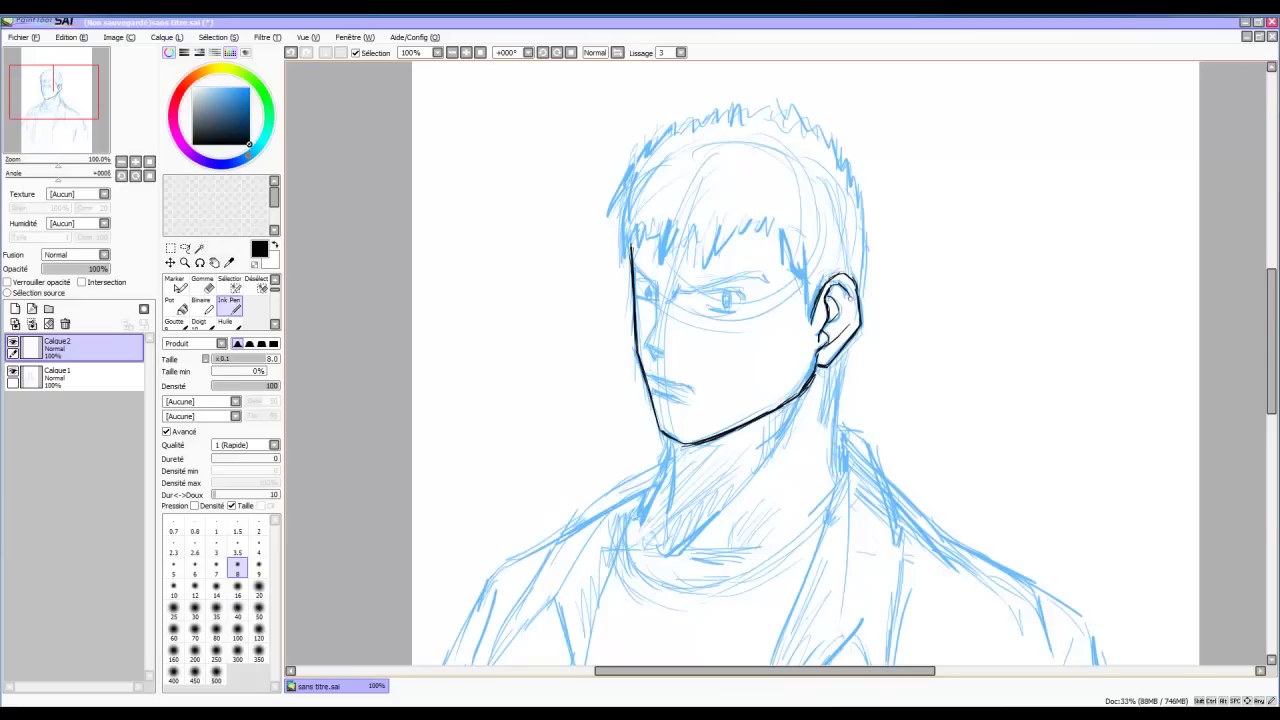
Ink the sideburn and the jagged fringe across the forehead with short zigzag strokes
left_click_drag(803, 262, 818, 333)
mouse_move(805, 285)
left_mouse_down()
mouse_move(780, 226)
mouse_move(784, 252)
mouse_move(762, 256)
left_mouse_up()
left_click_drag(756, 220, 738, 258)
left_click_drag(732, 228, 718, 266)
mouse_move(712, 242)
left_mouse_down()
mouse_move(685, 274)
mouse_move(670, 232)
mouse_move(662, 262)
left_mouse_up()
left_click_drag(664, 220, 650, 262)
left_click_drag(652, 238, 642, 256)
left_click_drag(642, 238, 633, 264)
Ink the spiky outer hair outline around the head with short zigzag strokes, down to the ear
mouse_move(632, 222)
left_mouse_down()
mouse_move(626, 270)
mouse_move(622, 226)
left_mouse_up()
mouse_move(624, 200)
left_mouse_down()
mouse_move(614, 242)
mouse_move(618, 216)
left_mouse_up()
mouse_move(620, 196)
left_mouse_down()
mouse_move(612, 218)
mouse_move(614, 200)
left_mouse_up()
mouse_move(634, 162)
left_mouse_down()
mouse_move(610, 208)
mouse_move(616, 186)
left_mouse_up()
mouse_move(642, 150)
left_mouse_down()
mouse_move(620, 176)
mouse_move(624, 166)
left_mouse_up()
left_click_drag(662, 128, 648, 144)
mouse_move(688, 120)
left_mouse_down()
mouse_move(658, 144)
mouse_move(680, 136)
left_mouse_up()
mouse_move(730, 106)
left_mouse_down()
mouse_move(704, 128)
mouse_move(728, 118)
left_mouse_up()
left_click_drag(760, 100, 762, 122)
mouse_move(794, 110)
left_mouse_down()
mouse_move(786, 130)
mouse_move(800, 138)
left_mouse_up()
mouse_move(828, 126)
left_mouse_down()
mouse_move(816, 162)
mouse_move(830, 182)
left_mouse_up()
left_click_drag(850, 162, 866, 290)
left_click_drag(778, 102, 766, 120)
left_click_drag(758, 100, 736, 118)
mouse_move(626, 222)
left_mouse_down()
mouse_move(620, 268)
mouse_move(612, 228)
left_mouse_up()
left_click_drag(634, 166, 616, 194)
mouse_move(660, 124)
left_mouse_down()
mouse_move(640, 146)
mouse_move(700, 118)
left_mouse_up()
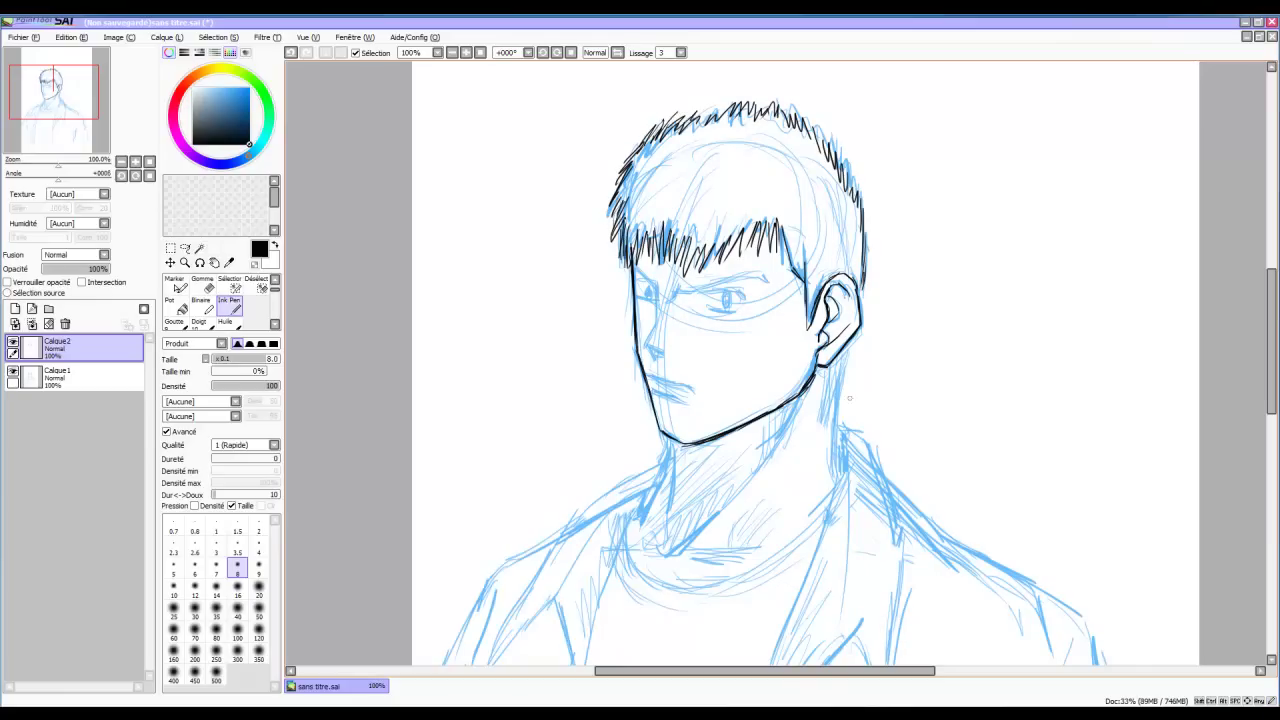
Ink the neck contours, the neck muscle line down to the throat and the start of the jacket collar
left_click_drag(848, 346, 838, 416)
left_click_drag(843, 374, 846, 460)
mouse_move(854, 414)
left_mouse_down()
mouse_move(840, 436)
mouse_move(888, 504)
left_mouse_up()
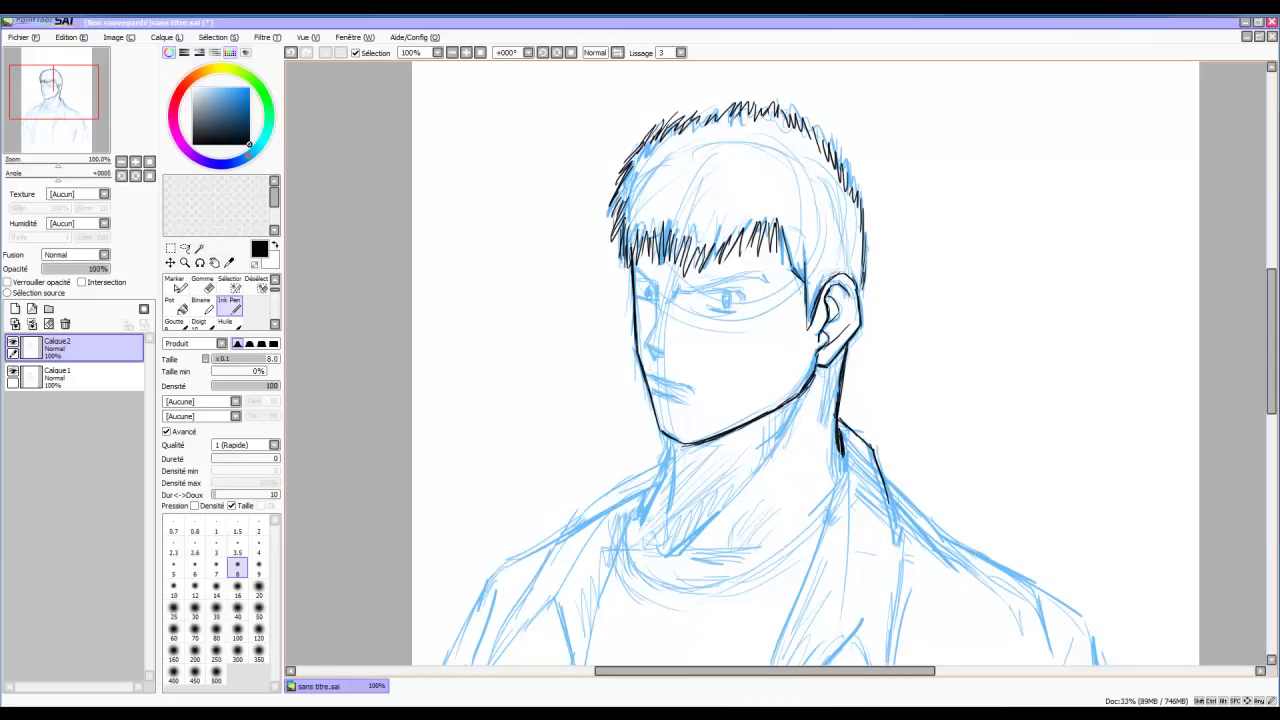
left_click_drag(818, 368, 742, 500)
mouse_move(686, 552)
left_mouse_down()
mouse_move(664, 556)
mouse_move(722, 518)
mouse_move(665, 550)
left_mouse_up()
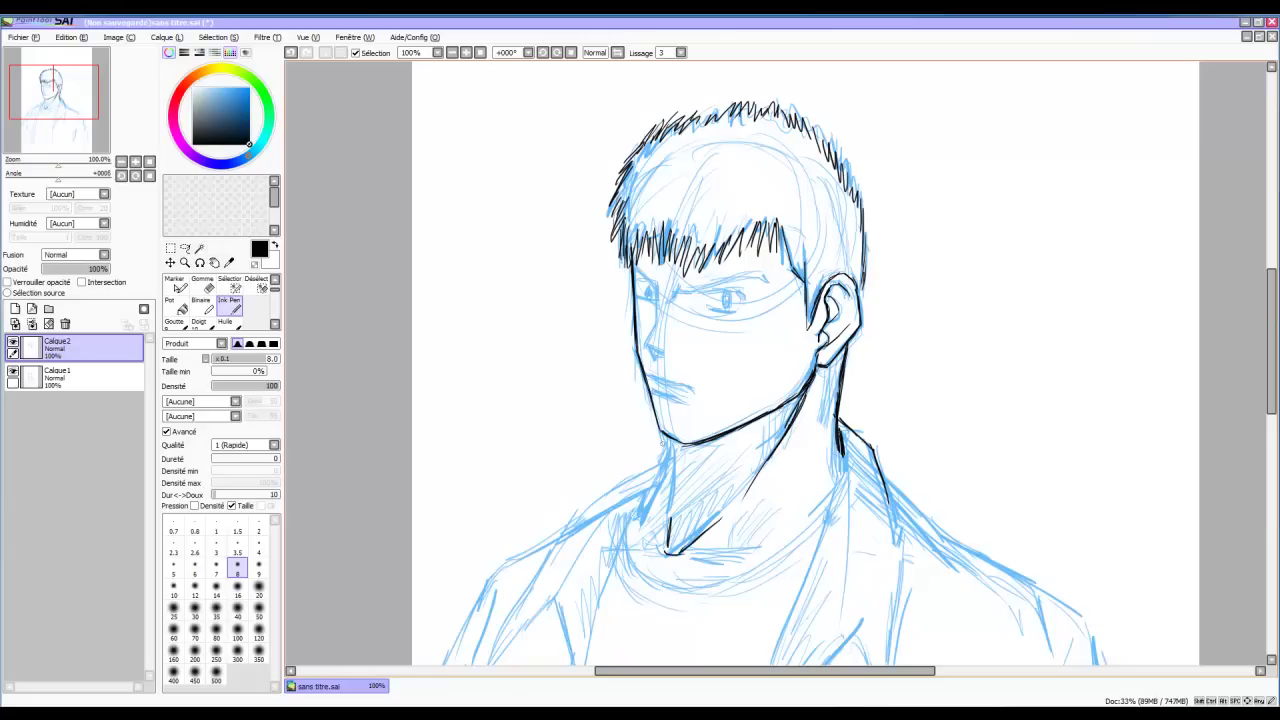
left_click_drag(666, 440, 645, 516)
left_click_drag(668, 442, 670, 488)
Ink the mouth, nose, frowning eyebrows and both eyes with their pupils
mouse_move(646, 371)
left_mouse_down()
mouse_move(691, 388)
mouse_move(658, 391)
mouse_move(679, 400)
left_mouse_up()
left_click(656, 356)
mouse_move(650, 280)
left_mouse_down()
mouse_move(648, 350)
mouse_move(659, 355)
left_mouse_up()
mouse_move(633, 269)
left_mouse_down()
mouse_move(686, 289)
mouse_move(742, 274)
mouse_move(774, 282)
left_mouse_up()
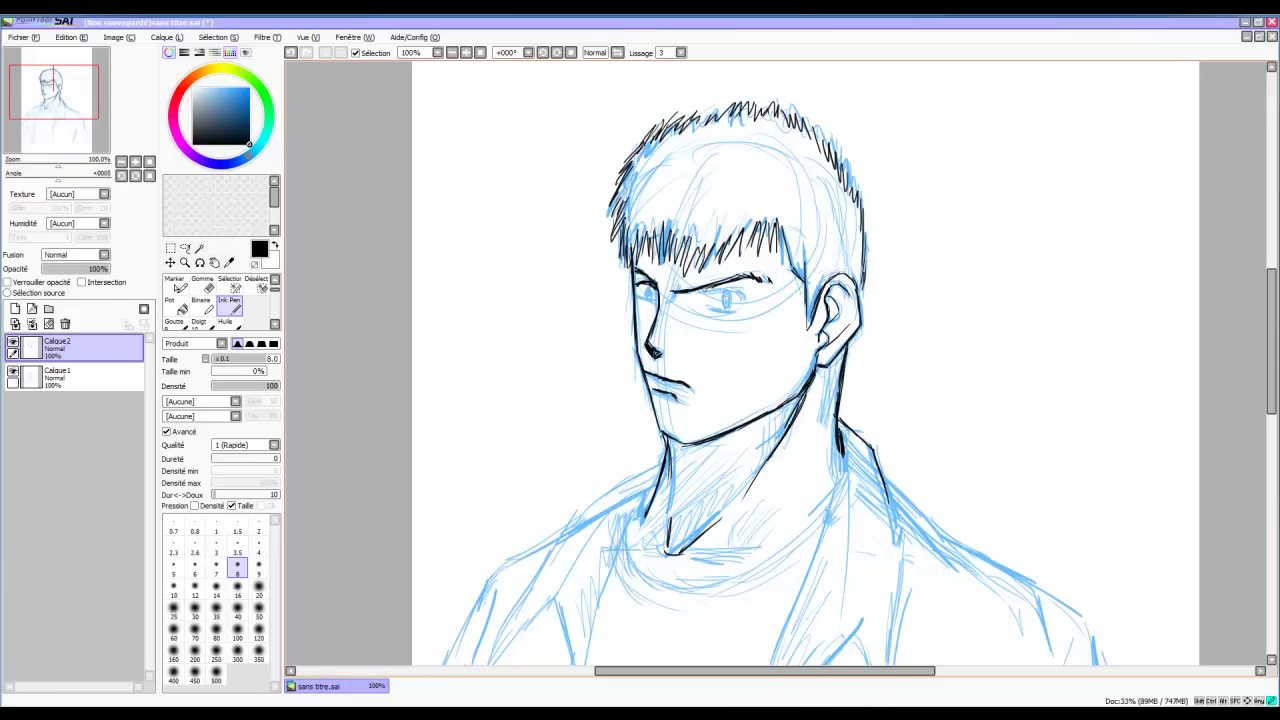
left_click_drag(704, 289, 734, 287)
left_click_drag(710, 309, 742, 311)
left_click_drag(646, 291, 734, 307)
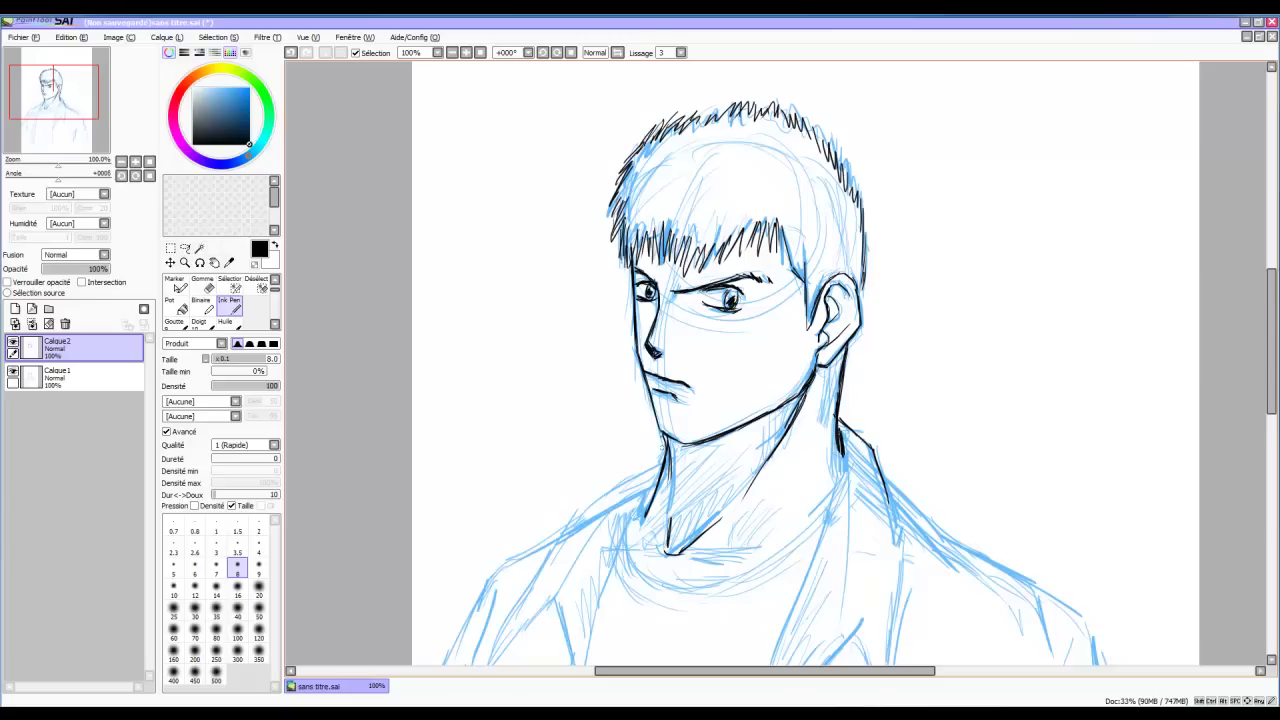
Hatch the shadows on the neck in black and ink the collarbone line at its base
mouse_move(676, 444)
left_mouse_down()
mouse_move(670, 480)
mouse_move(688, 542)
left_mouse_up()
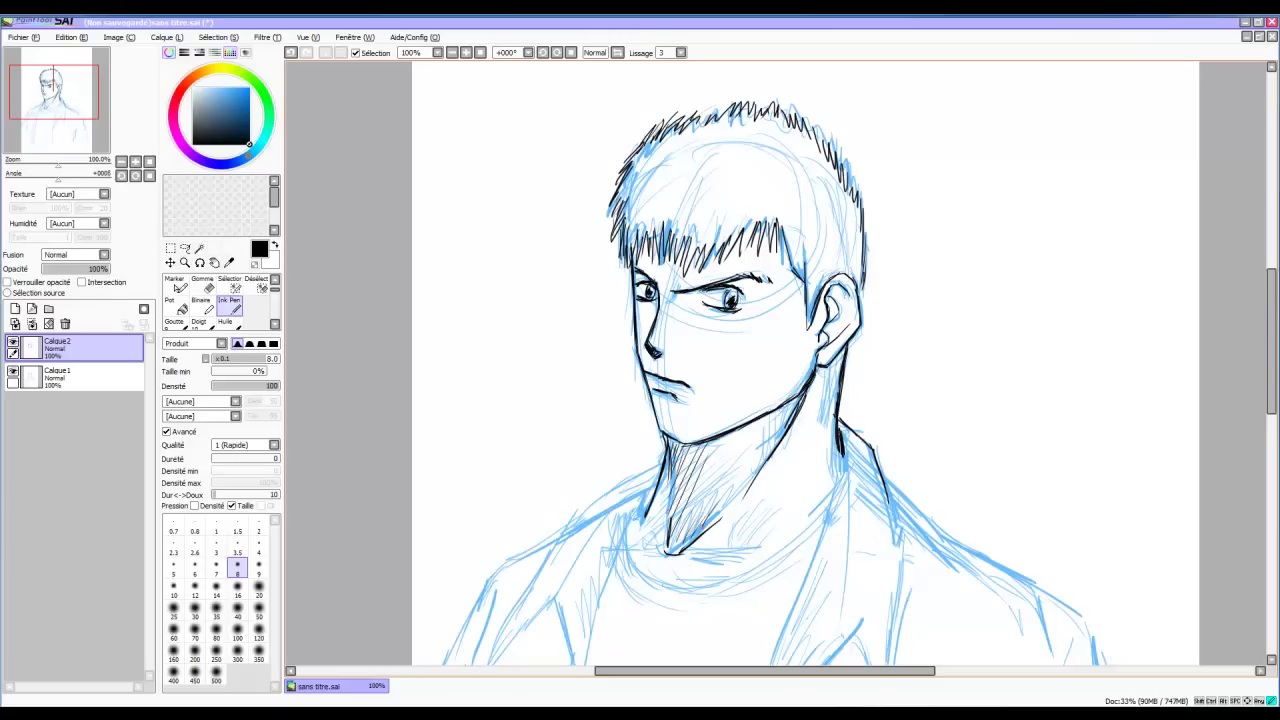
left_click_drag(796, 394, 768, 438)
left_click_drag(790, 410, 770, 458)
left_click_drag(834, 354, 836, 476)
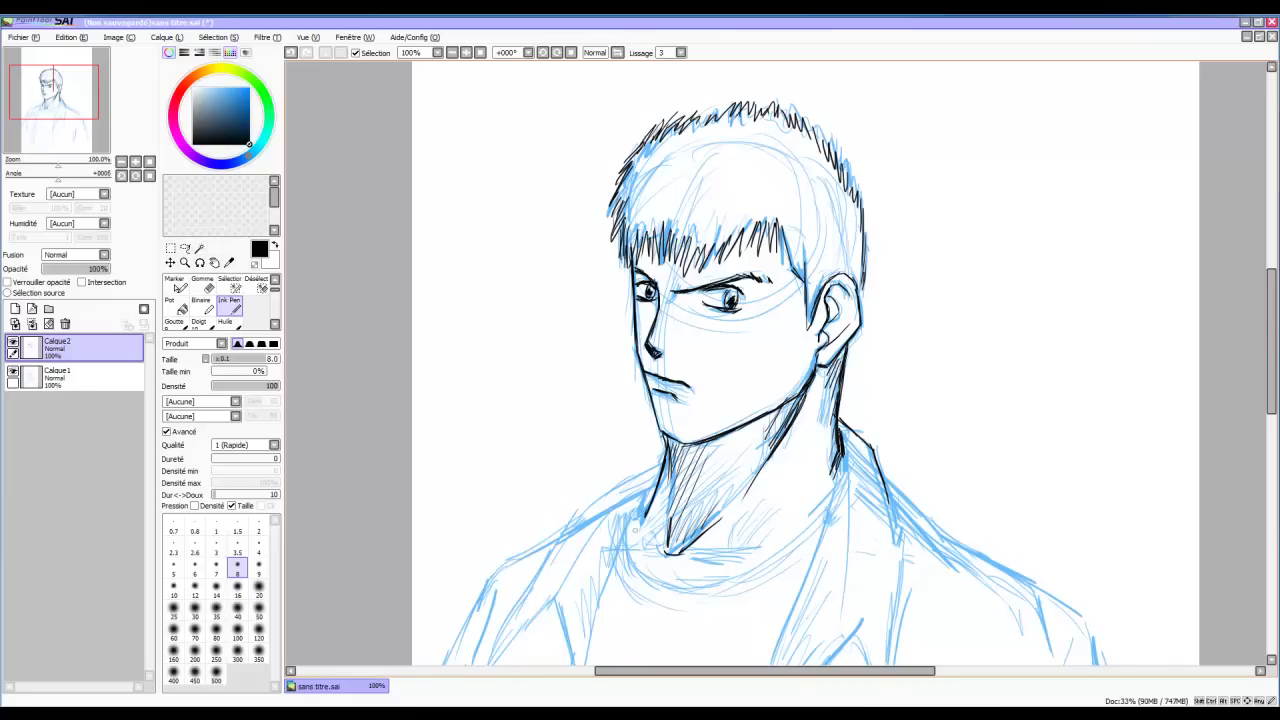
left_click_drag(626, 548, 648, 549)
left_click_drag(648, 546, 761, 547)
left_click_drag(651, 486, 638, 517)
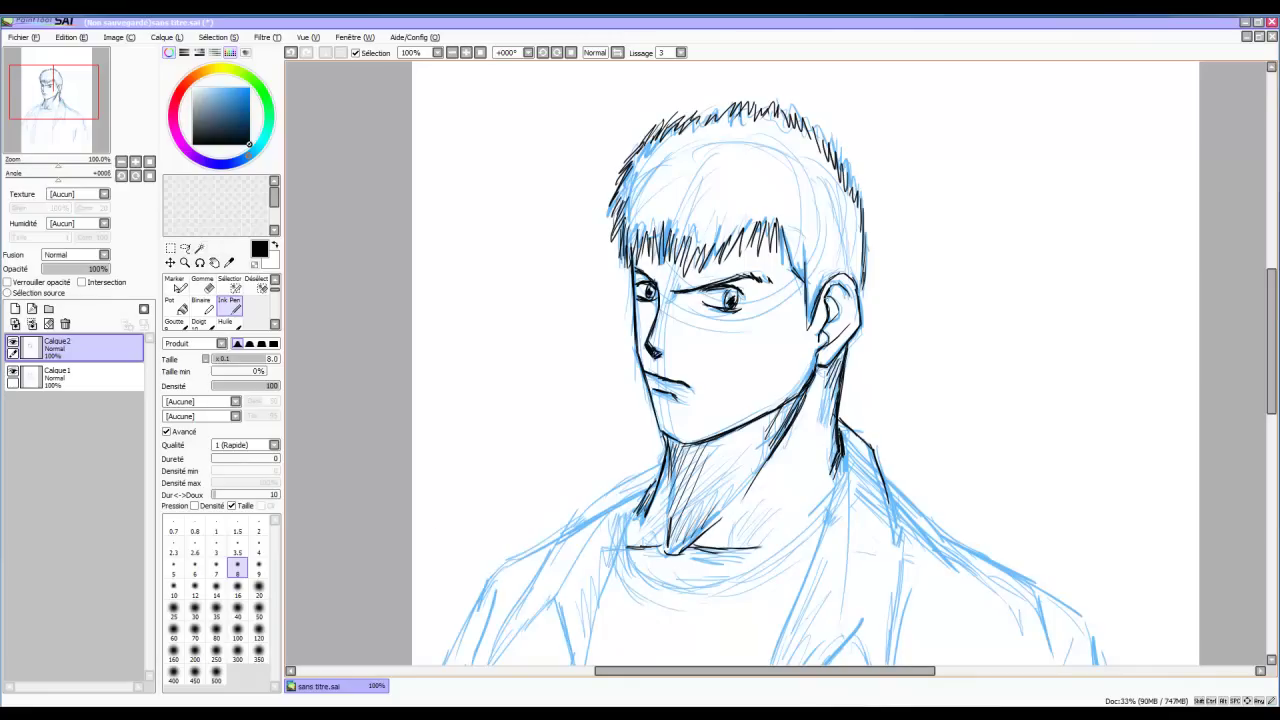
Ink the right-hand jacket collar, its pointed lapel and inner edge, and start the left front edge below the neck
scroll(1119, 357, "down", 5)
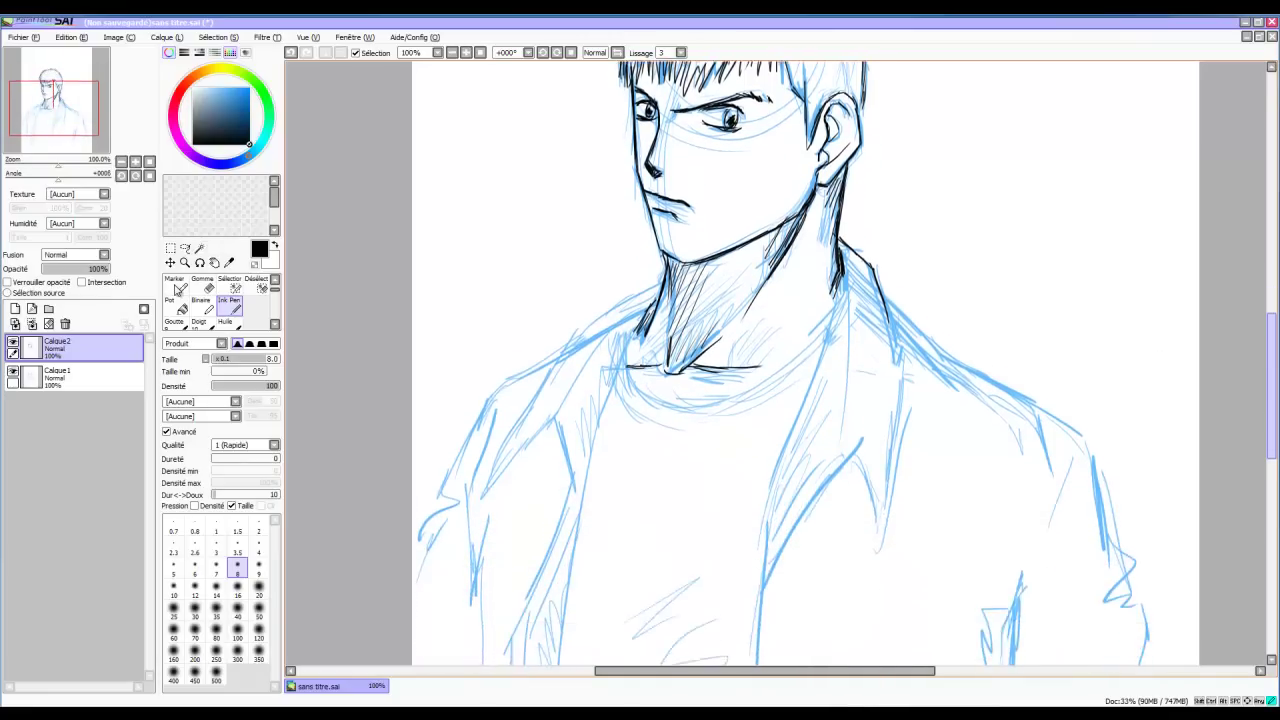
left_click_drag(888, 270, 902, 416)
left_click_drag(900, 350, 867, 532)
mouse_move(852, 416)
left_mouse_down()
mouse_move(863, 466)
mouse_move(787, 534)
mouse_move(787, 516)
mouse_move(765, 576)
left_mouse_up()
mouse_move(845, 224)
left_mouse_down()
mouse_move(769, 452)
mouse_move(763, 580)
left_mouse_up()
left_click_drag(598, 381, 634, 291)
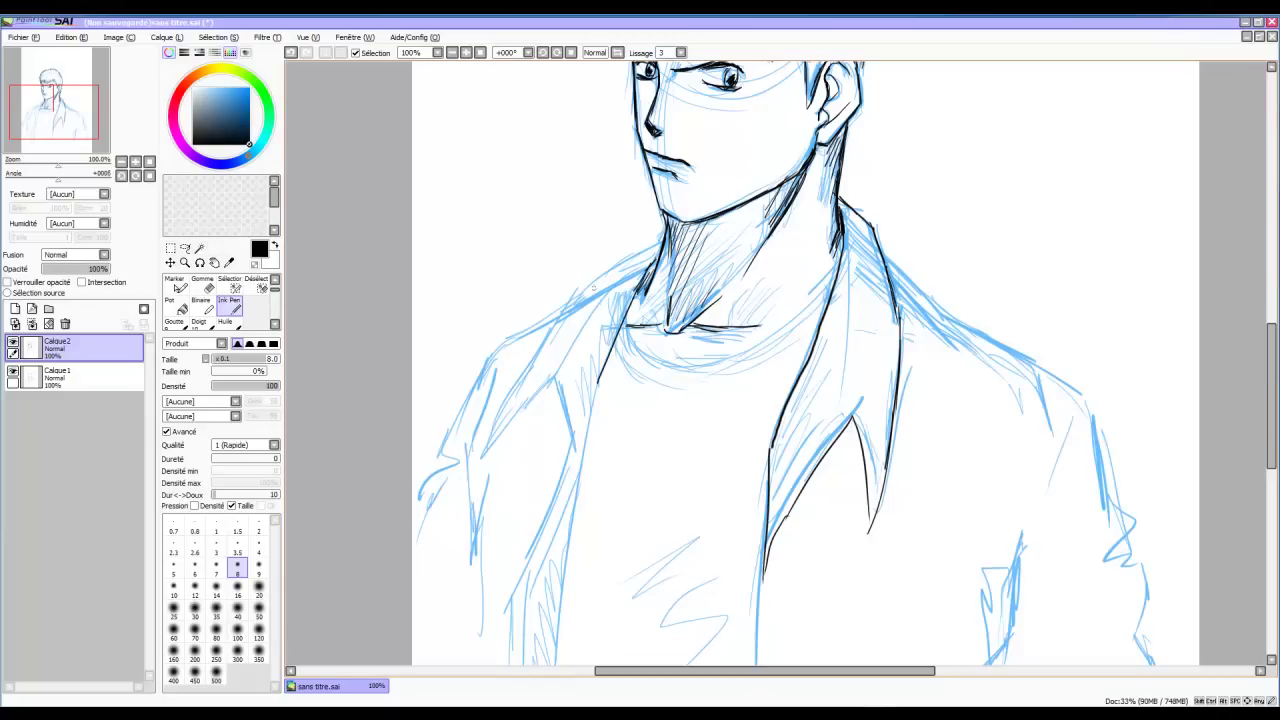
Ink the left-hand jacket collar and lapel, from the neck to the lapel tip and down the opening's edge
left_click_drag(484, 450, 546, 293)
key("ctrl+z")
mouse_move(485, 452)
left_mouse_down()
mouse_move(572, 288)
mouse_move(652, 245)
left_mouse_up()
mouse_move(482, 457)
left_mouse_down()
mouse_move(548, 372)
mouse_move(571, 446)
mouse_move(536, 586)
left_mouse_up()
key("ctrl+z")
left_click_drag(574, 448, 518, 602)
key("ctrl+z")
left_click_drag(554, 483, 508, 603)
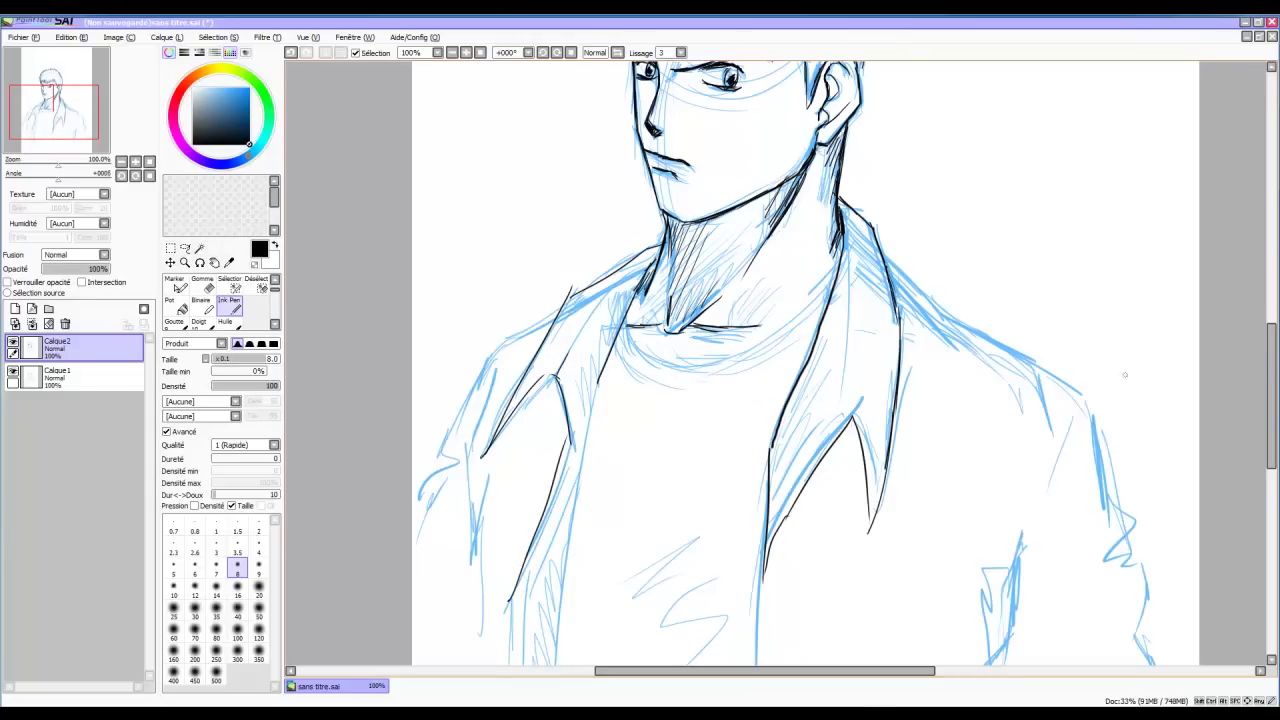
Extend both front edges of the open jacket downward and ink the crease marks on the shirt's chest
scroll(1241, 410, "down", 4)
left_click_drag(508, 400, 501, 514)
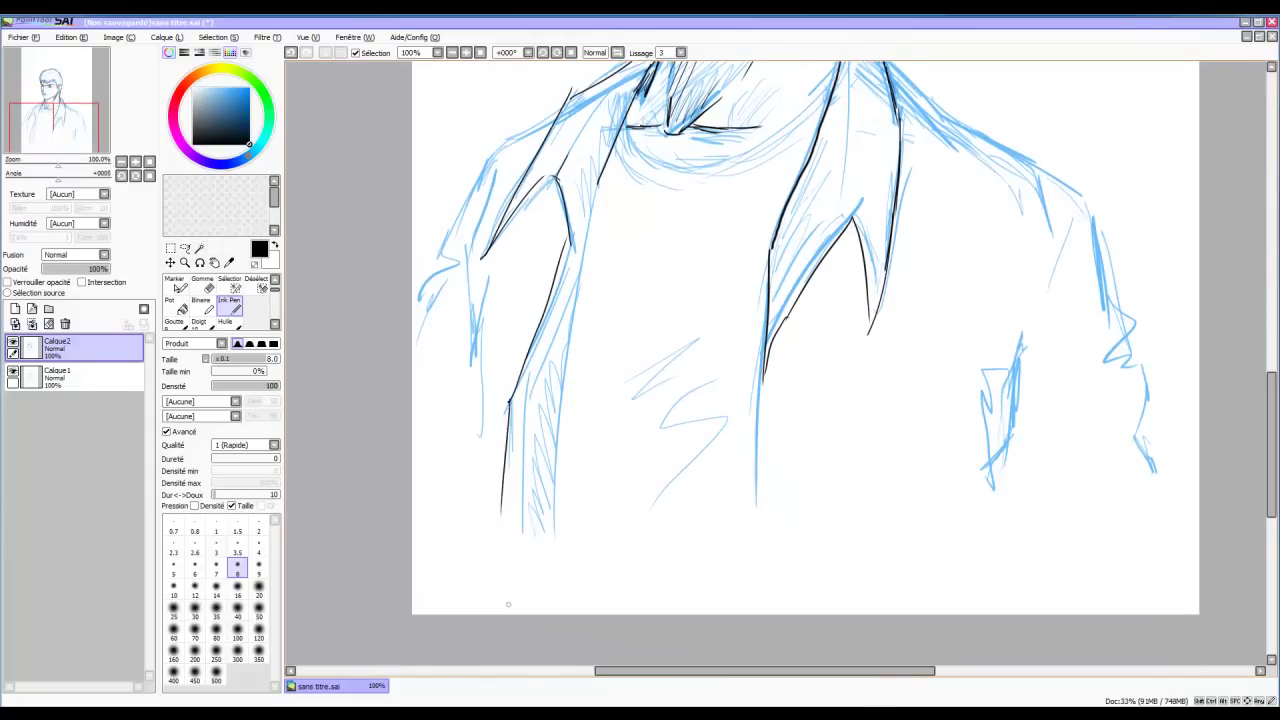
left_click_drag(580, 180, 570, 484)
key("ctrl+z")
left_click_drag(553, 543, 597, 190)
left_click_drag(760, 502, 766, 350)
key("ctrl+z")
left_click_drag(696, 331, 636, 390)
left_click_drag(676, 400, 676, 473)
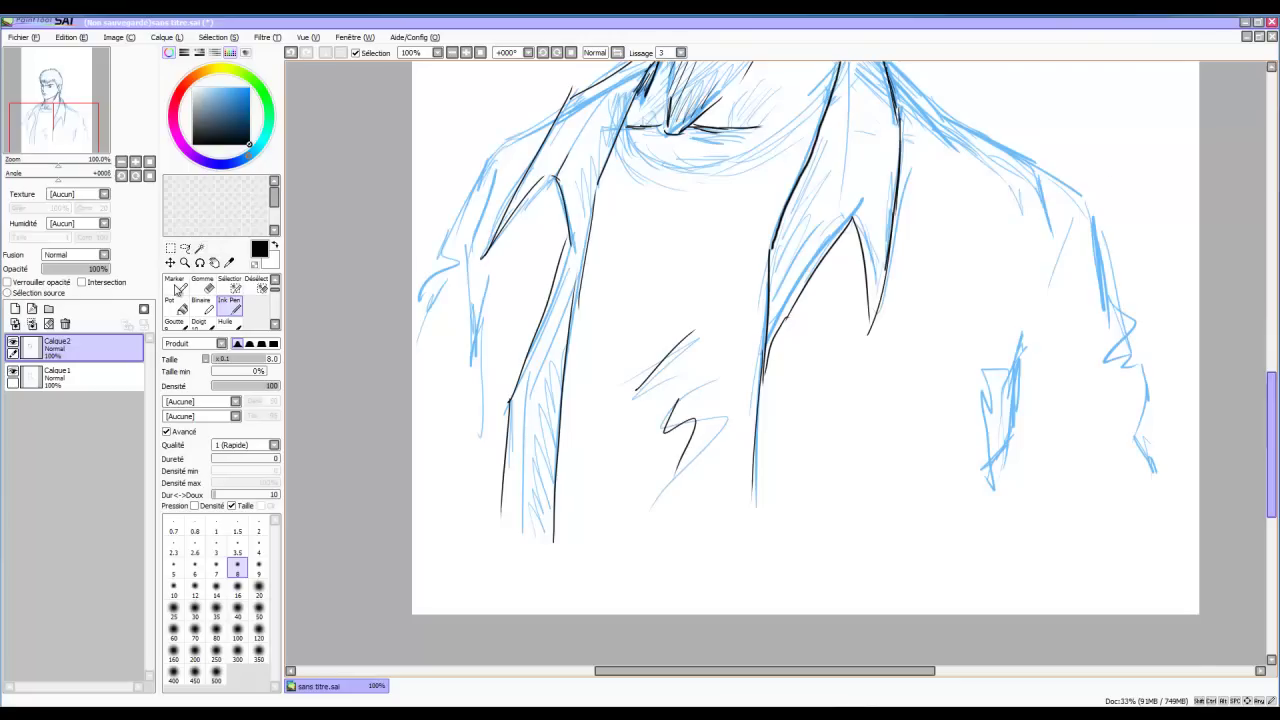
Ink the curved neckline of the shirt below the collarbones, with a short second line for its trim
left_click_drag(1271, 442, 1271, 402)
mouse_move(621, 283)
left_mouse_down()
mouse_move(634, 312)
mouse_move(691, 328)
left_mouse_up()
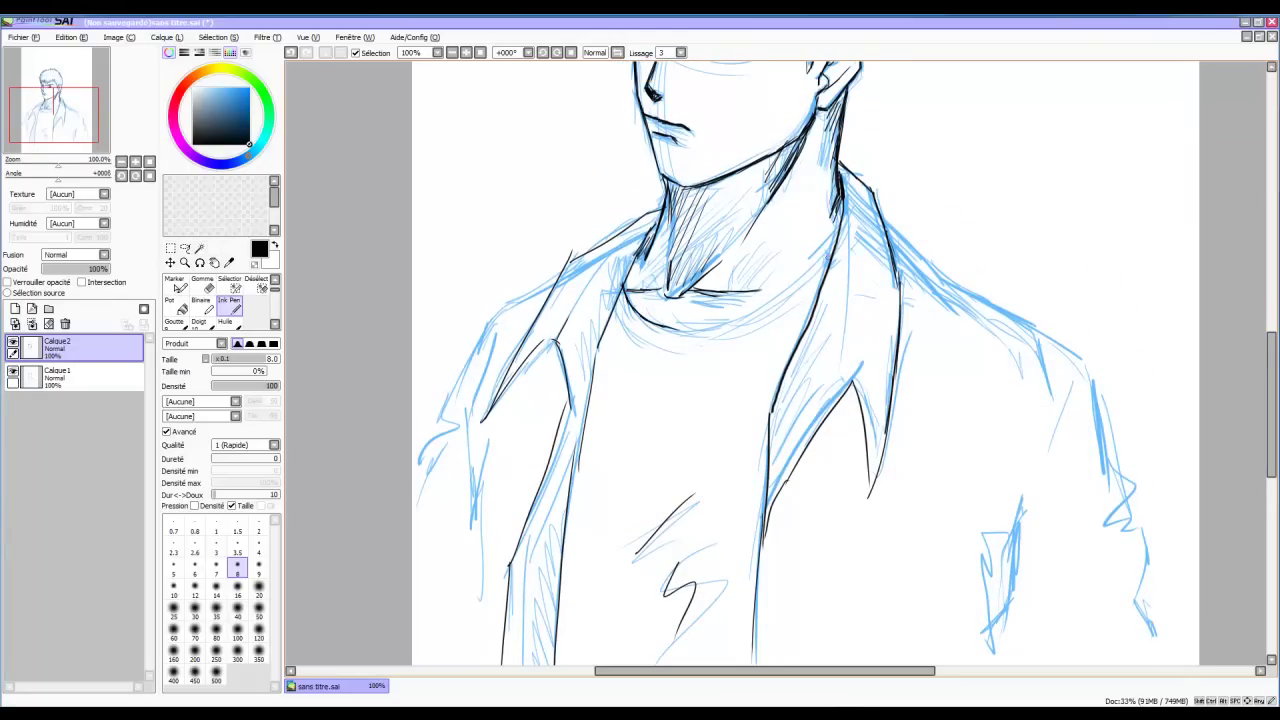
mouse_move(838, 226)
left_mouse_down()
mouse_move(805, 270)
mouse_move(670, 334)
mouse_move(748, 313)
mouse_move(812, 270)
mouse_move(838, 226)
left_mouse_up()
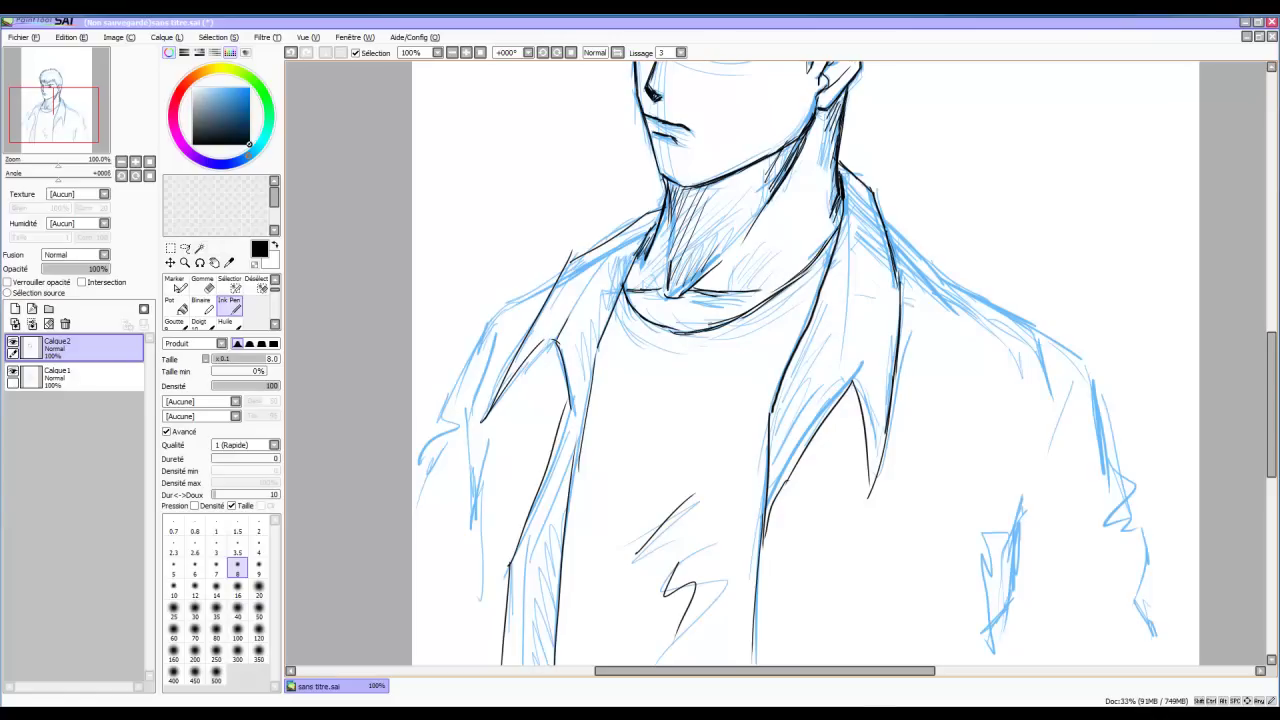
left_click_drag(606, 306, 648, 345)
Hatch the shadows inside both sides of the jacket collar and along the left lining, and ink the right collar's fold line
mouse_move(576, 328)
left_mouse_down()
mouse_move(578, 345)
mouse_move(637, 246)
left_mouse_up()
left_click_drag(570, 472, 538, 566)
mouse_move(560, 546)
left_mouse_down()
mouse_move(536, 606)
mouse_move(538, 648)
left_mouse_up()
left_click_drag(836, 278, 782, 398)
left_click_drag(840, 340, 786, 444)
left_click_drag(832, 378, 786, 464)
left_click_drag(852, 204, 838, 350)
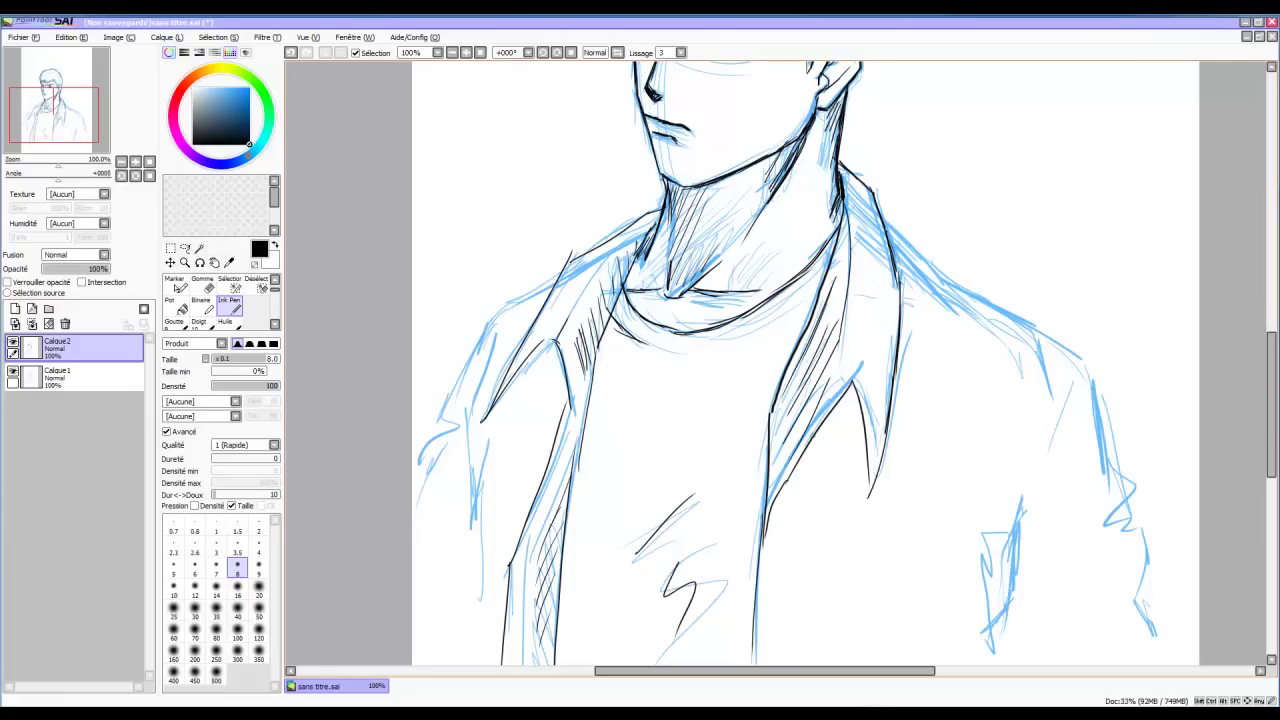
left_click_drag(648, 226, 620, 258)
Ink the left shoulder and sleeve of the jacket, including the folds at the elbow and the inner arm line
mouse_move(556, 283)
left_mouse_down()
mouse_move(493, 321)
mouse_move(561, 278)
left_mouse_up()
mouse_move(506, 314)
left_mouse_down()
mouse_move(463, 412)
mouse_move(445, 415)
mouse_move(421, 460)
left_mouse_up()
left_click_drag(432, 452, 421, 494)
left_click_drag(490, 350, 468, 496)
mouse_move(492, 446)
left_mouse_down()
mouse_move(473, 528)
mouse_move(480, 604)
left_mouse_up()
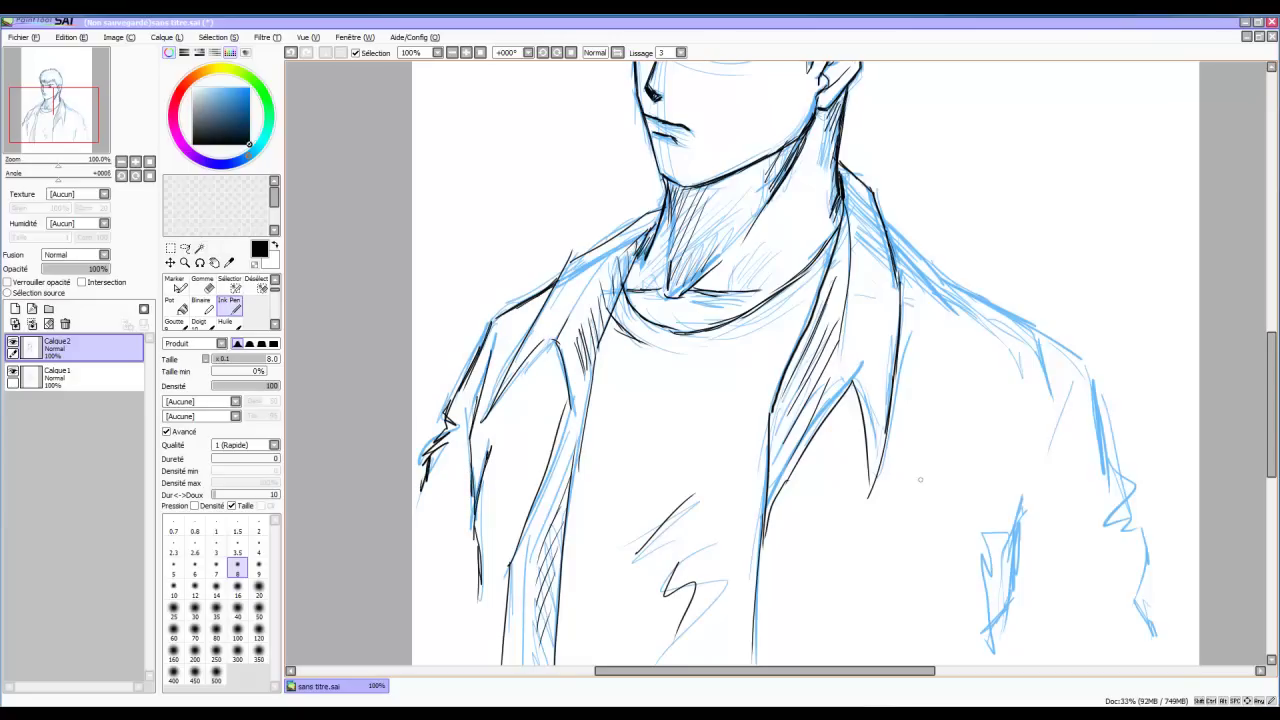
Ink the right shoulder, the outer sleeve contour down to the elbow, and the armpit crease with its small folds
left_click_drag(874, 211, 1030, 318)
mouse_move(960, 274)
left_mouse_down()
mouse_move(1088, 360)
mouse_move(1094, 488)
left_mouse_up()
mouse_move(1100, 444)
left_mouse_down()
mouse_move(1111, 493)
mouse_move(1139, 507)
mouse_move(1140, 575)
left_mouse_up()
key("ctrl+z")
key("ctrl+z")
key("ctrl+z")
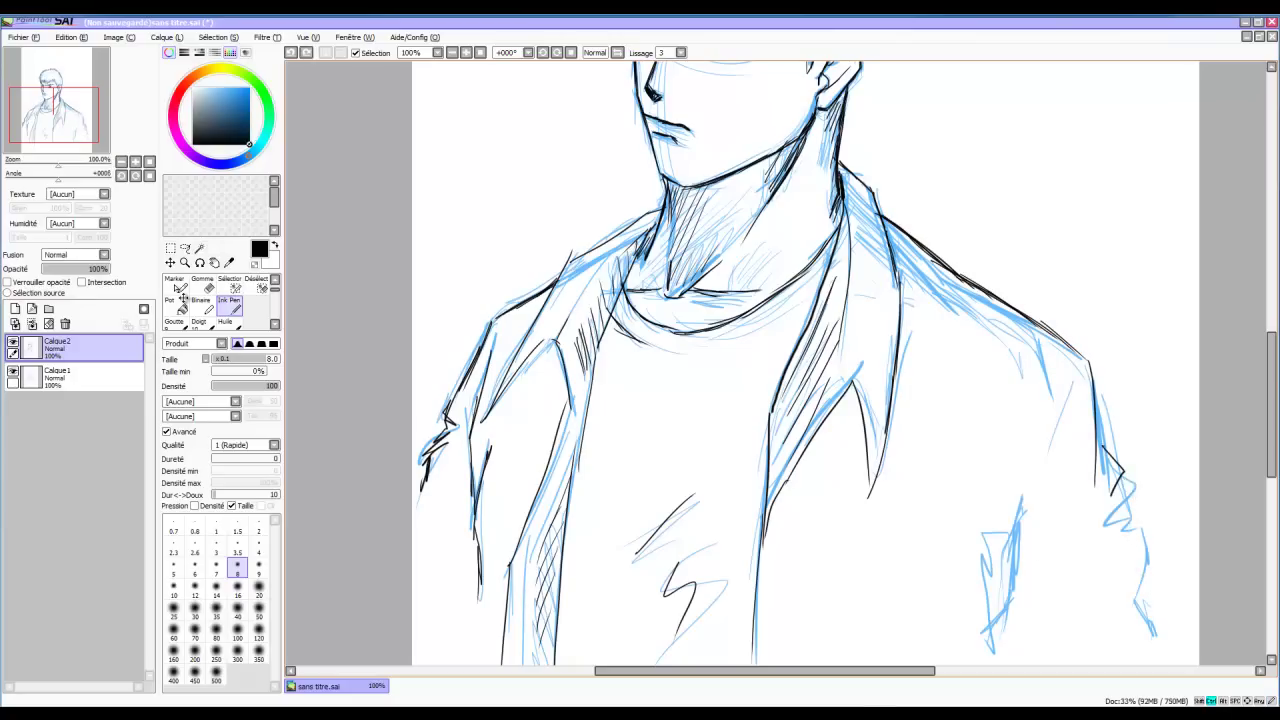
mouse_move(1128, 526)
left_mouse_down()
mouse_move(1100, 590)
mouse_move(1150, 645)
left_mouse_up()
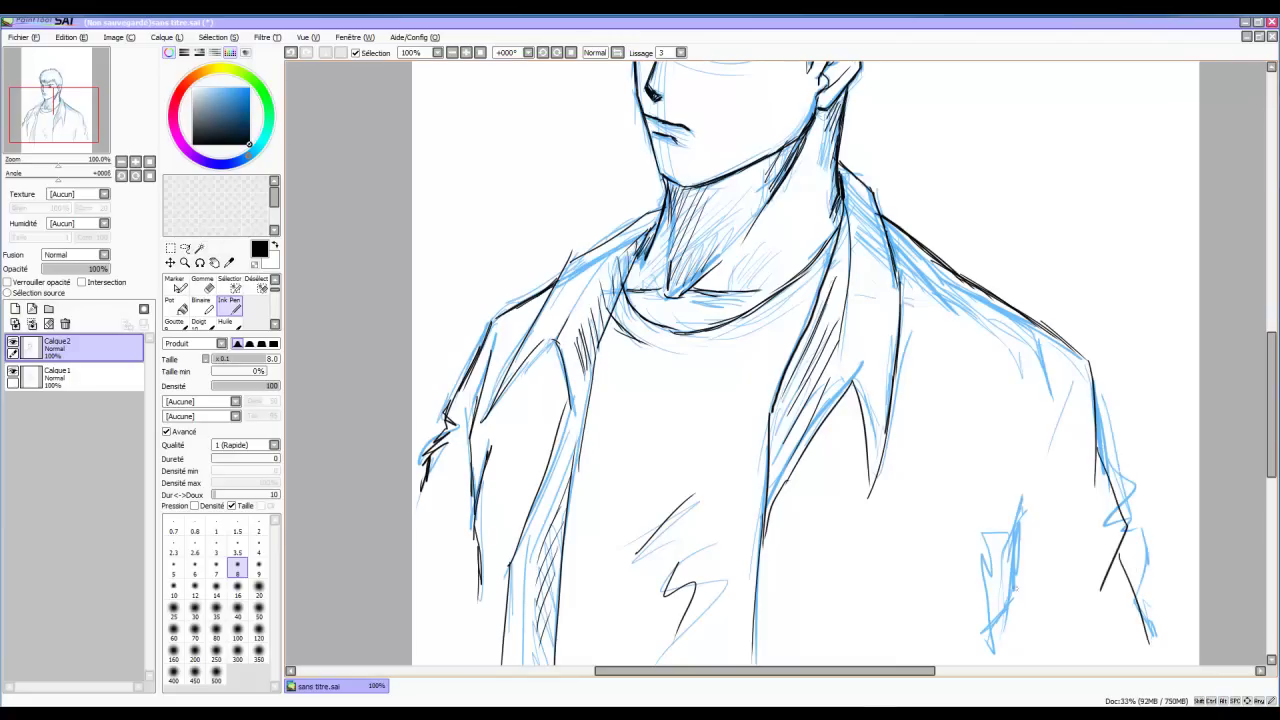
left_click_drag(1076, 380, 987, 522)
left_click_drag(976, 532, 999, 600)
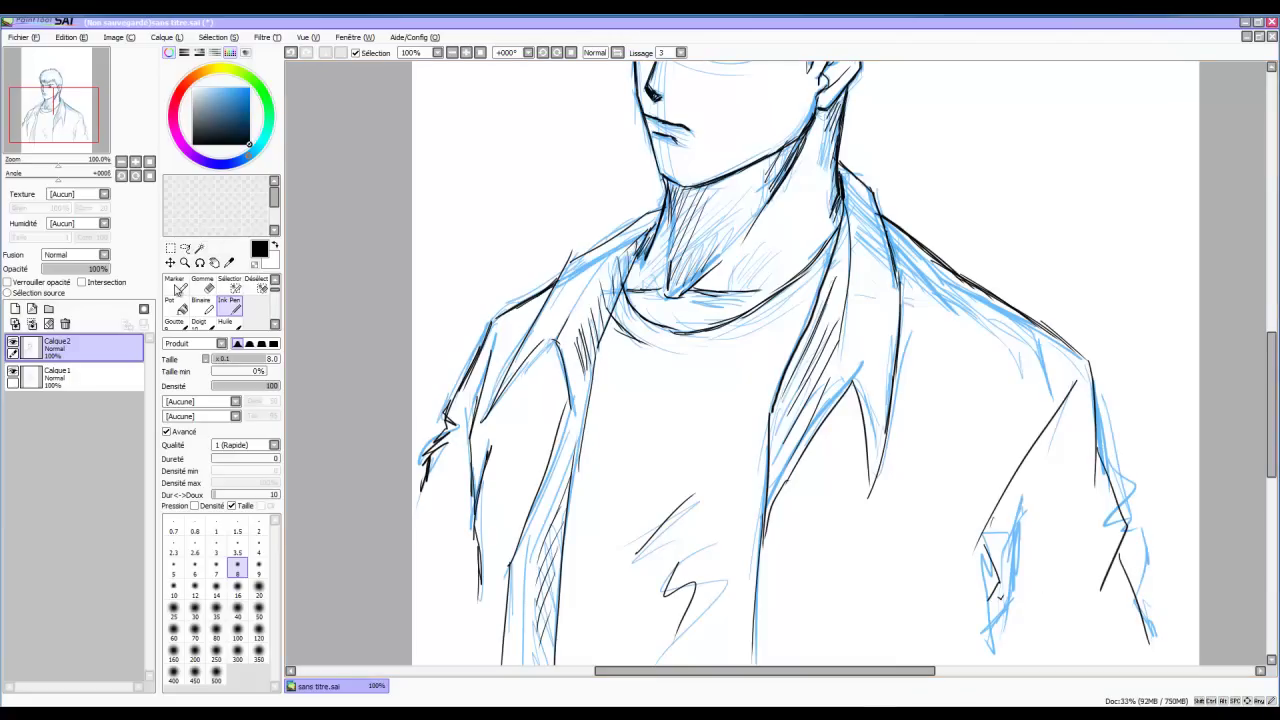
Hide the blue sketch layer Calque1 and add black shading strokes inside the ear
left_click(12, 374)
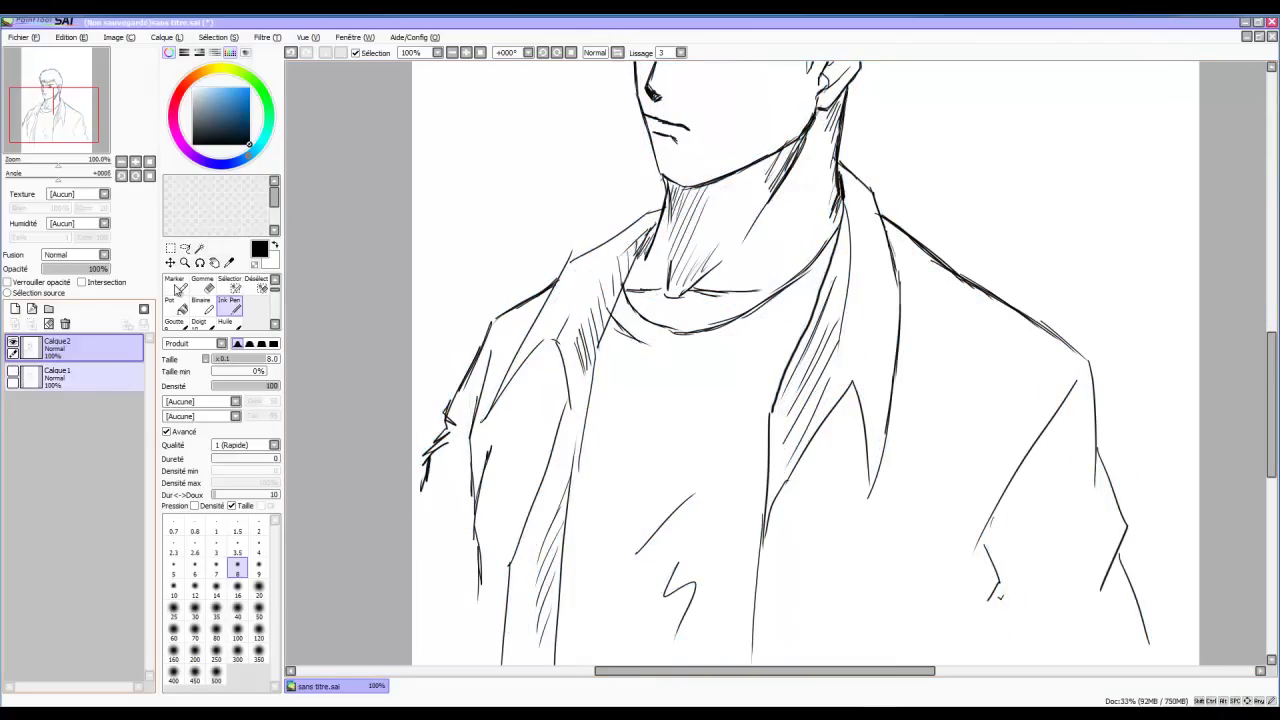
left_click_drag(1271, 405, 1271, 348)
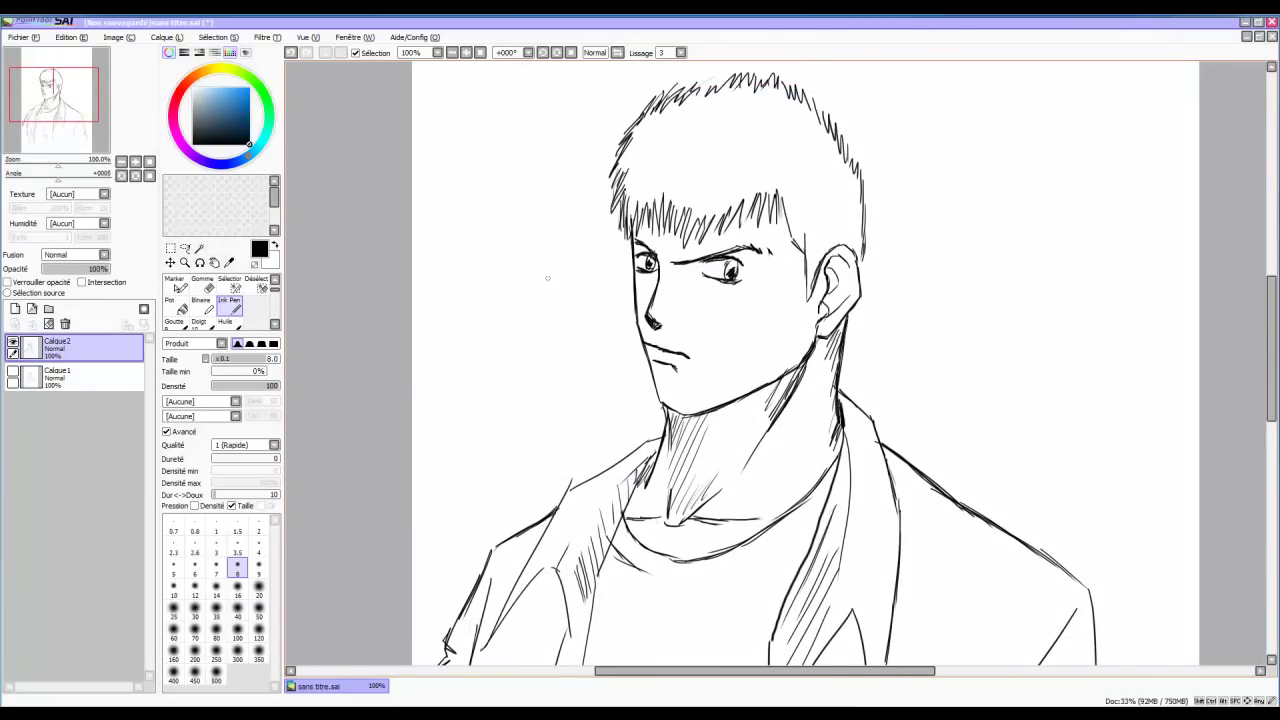
left_click_drag(832, 270, 827, 281)
left_click_drag(837, 276, 820, 321)
Erase and redraw the outer corner of the mouth, and add hair strokes above the ear and along the crown
key("e")
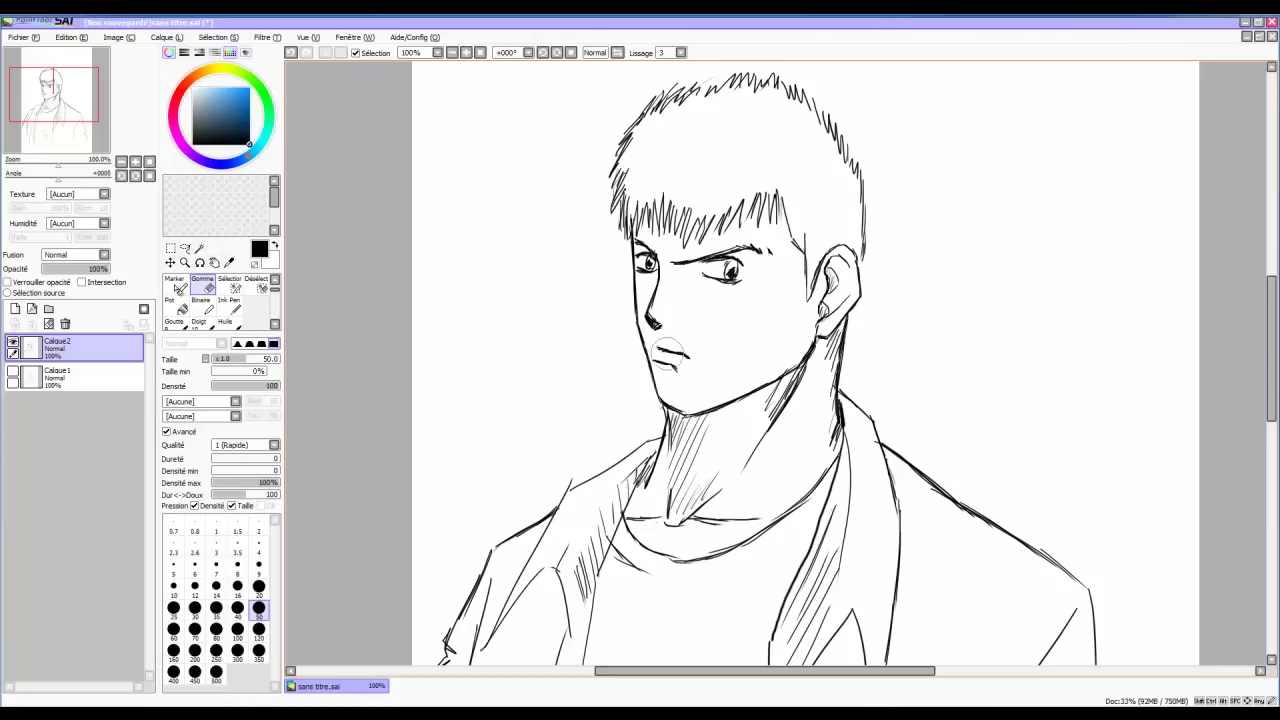
key("n")
left_click_drag(660, 343, 651, 348)
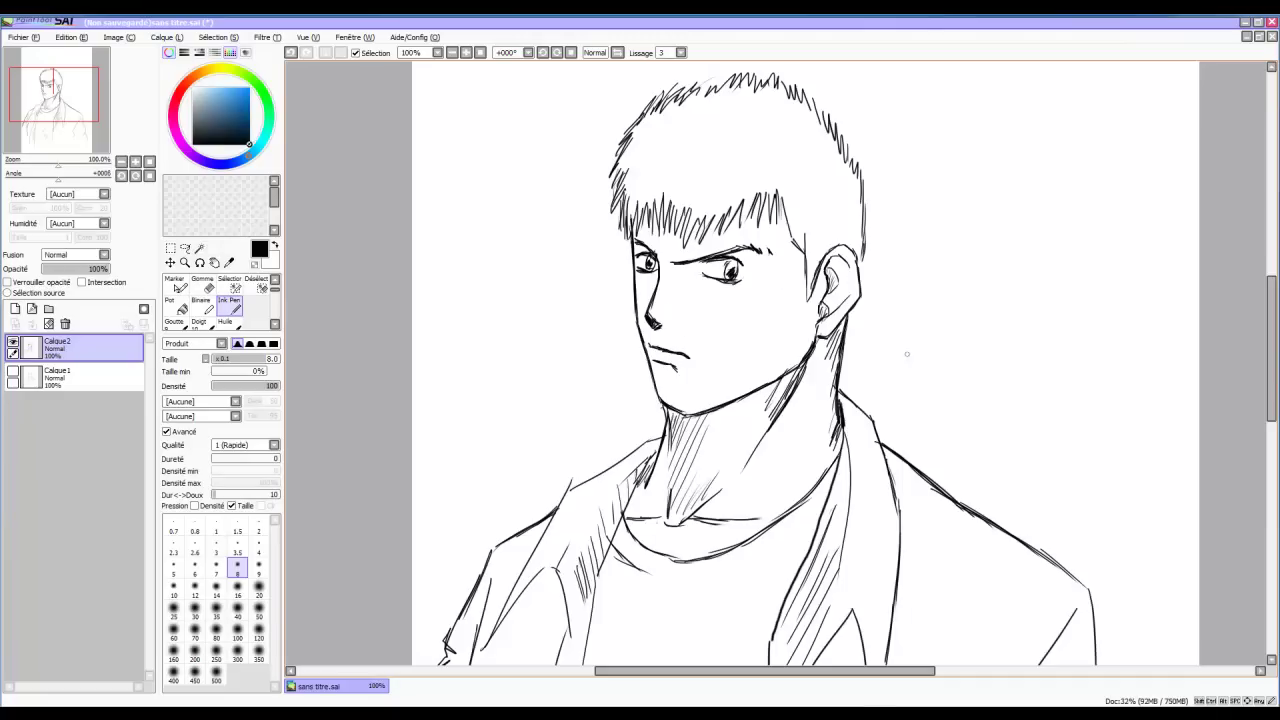
left_click_drag(860, 247, 859, 285)
left_click_drag(864, 257, 860, 277)
left_click_drag(686, 96, 714, 80)
left_click_drag(709, 98, 719, 82)
Ink a zigzag fold at the right elbow and a parallel inner edge line down the jacket's left front
scroll(1089, 233, "down", 5)
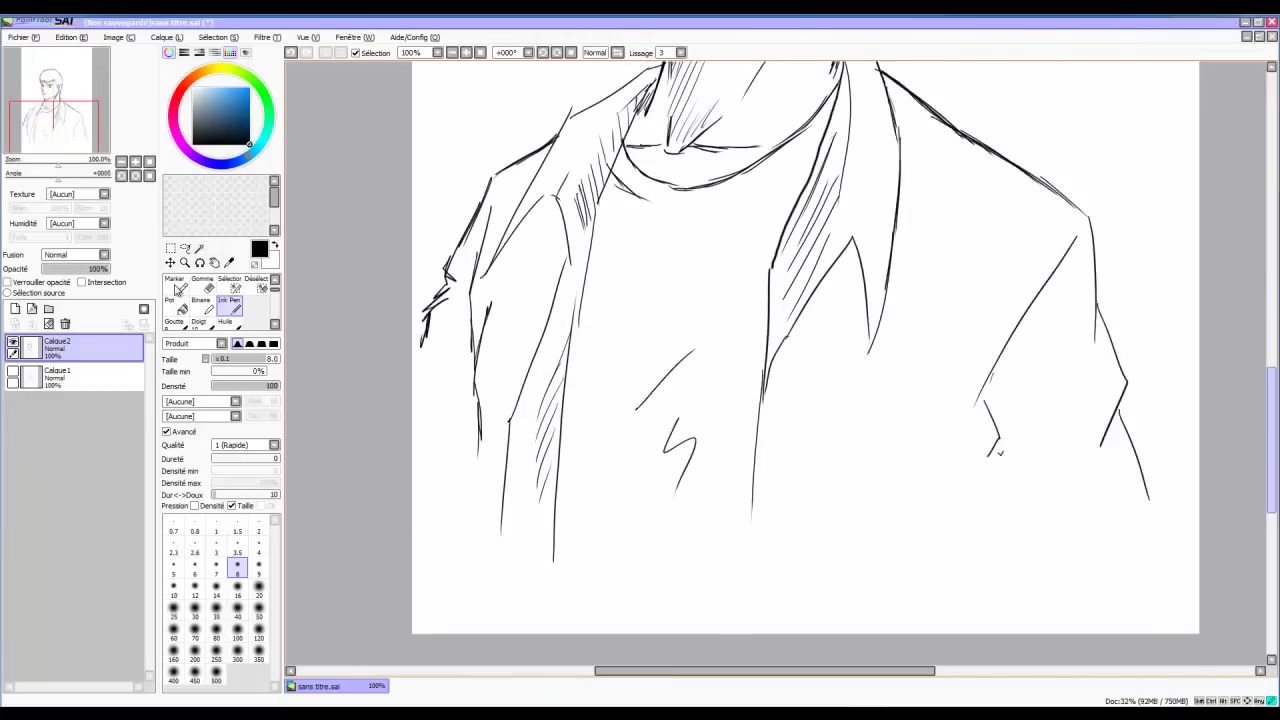
left_click_drag(1102, 527, 1117, 547)
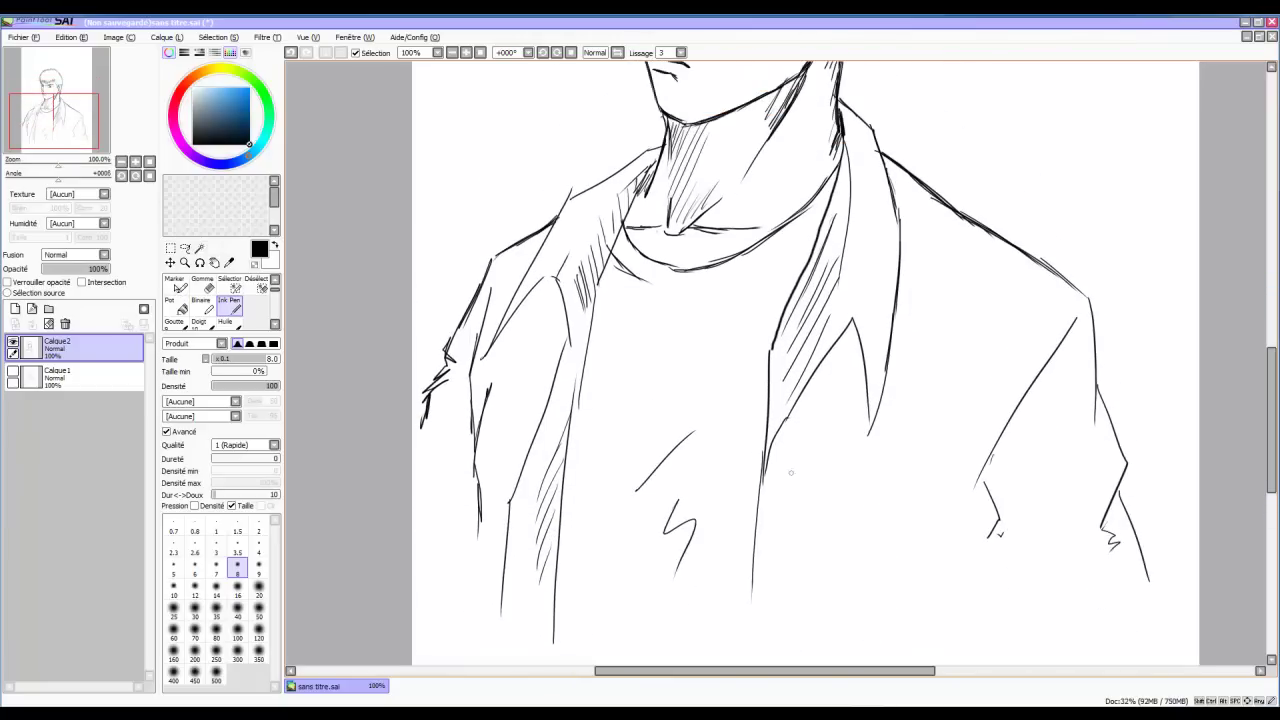
left_click_drag(573, 345, 555, 447)
left_click_drag(517, 617, 520, 495)
left_click_drag(553, 423, 517, 510)
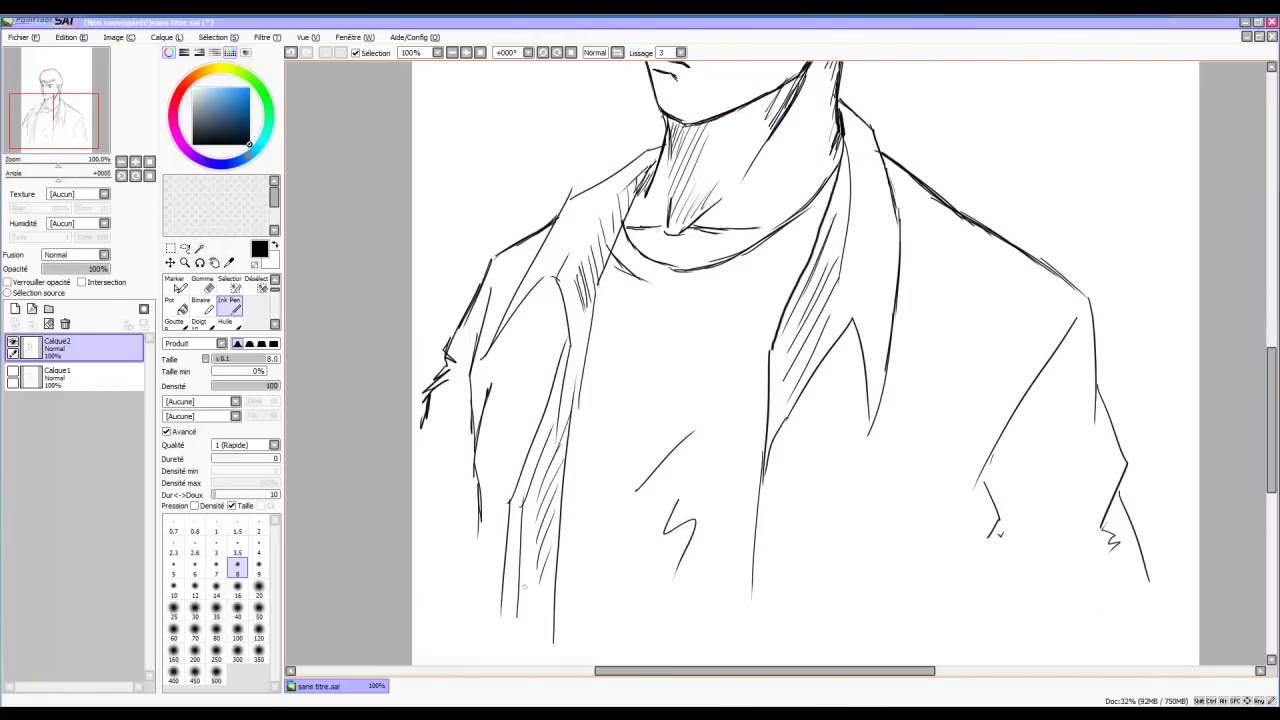
Rework the left collar: strengthen the lapel outline, erase the old outer edge, and redraw it with the adjoining shoulder line
mouse_move(485, 355)
left_mouse_down()
mouse_move(525, 298)
mouse_move(558, 282)
mouse_move(550, 392)
left_mouse_up()
left_click_drag(517, 297, 493, 341)
key("e")
mouse_move(618, 160)
left_mouse_down()
mouse_move(571, 184)
mouse_move(568, 198)
mouse_move(585, 191)
mouse_move(559, 235)
mouse_move(512, 265)
mouse_move(647, 150)
left_mouse_up()
key("n")
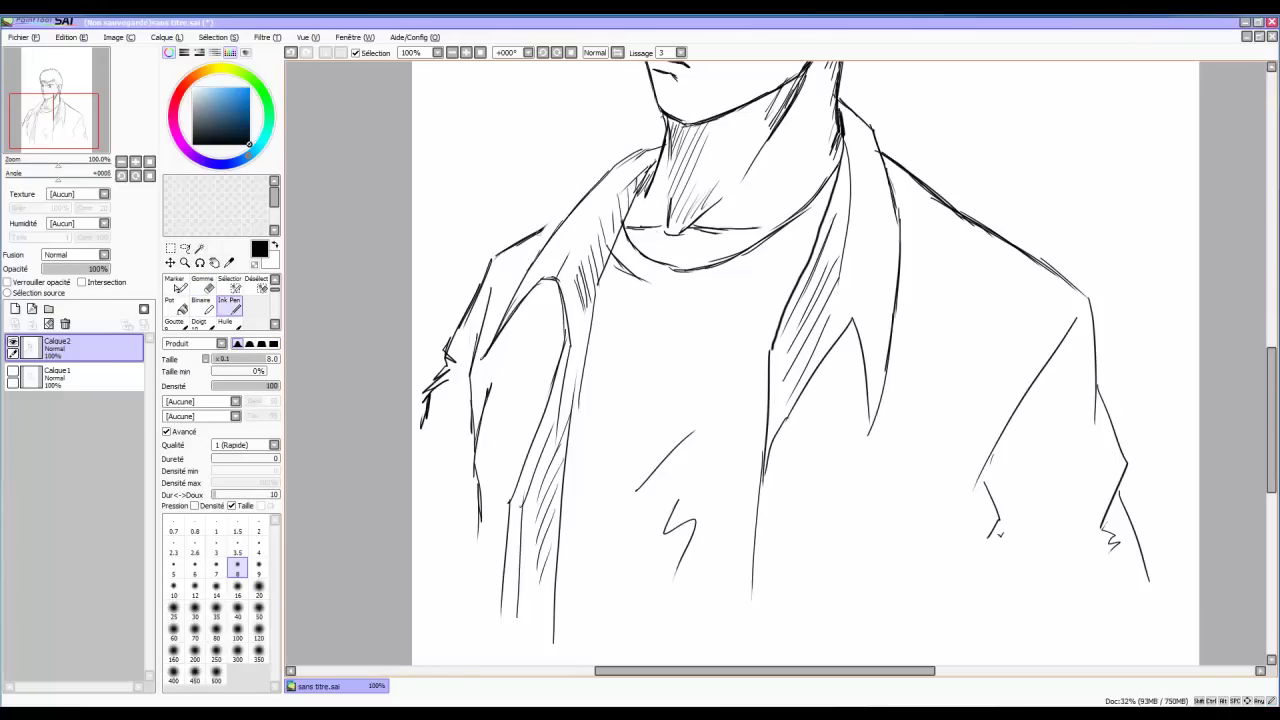
left_click_drag(536, 232, 569, 213)
left_click_drag(538, 230, 568, 213)
Ink a short slanted crease line under the eye nearer the ear
mouse_move(1270, 443)
left_mouse_down()
mouse_move(1270, 406)
mouse_move(1270, 424)
left_mouse_up()
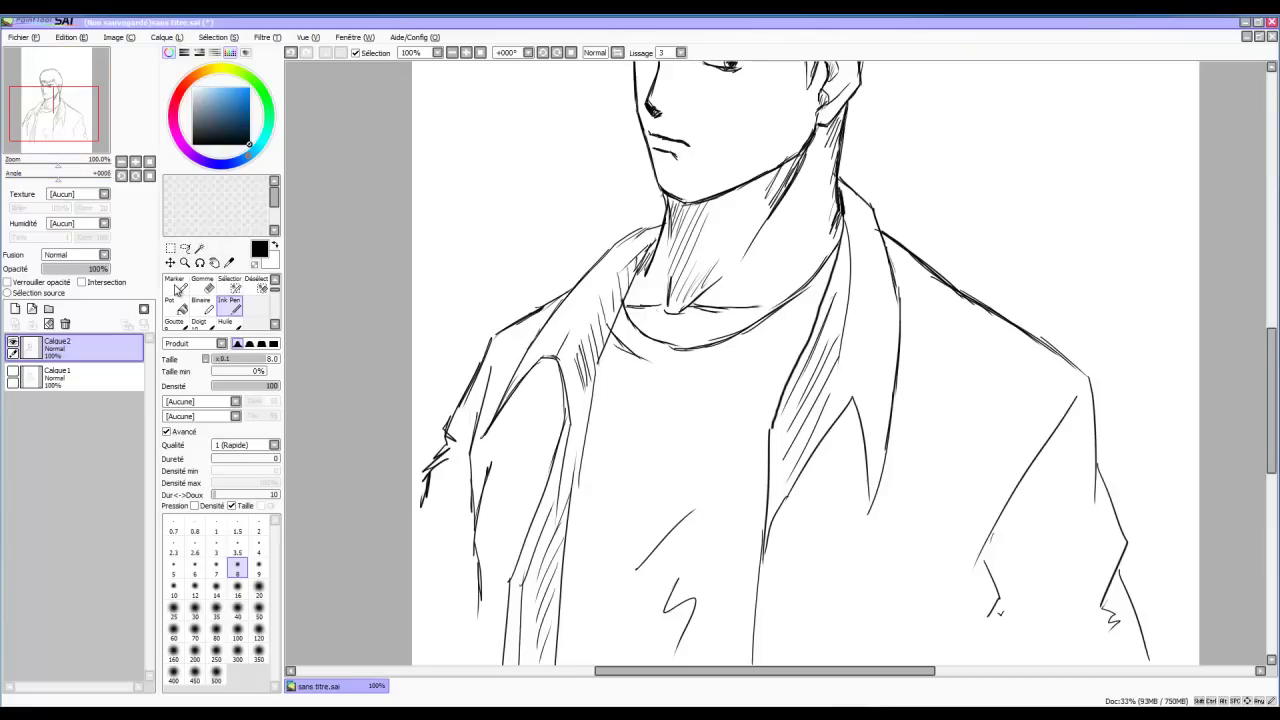
left_click(121, 161)
left_click(121, 161)
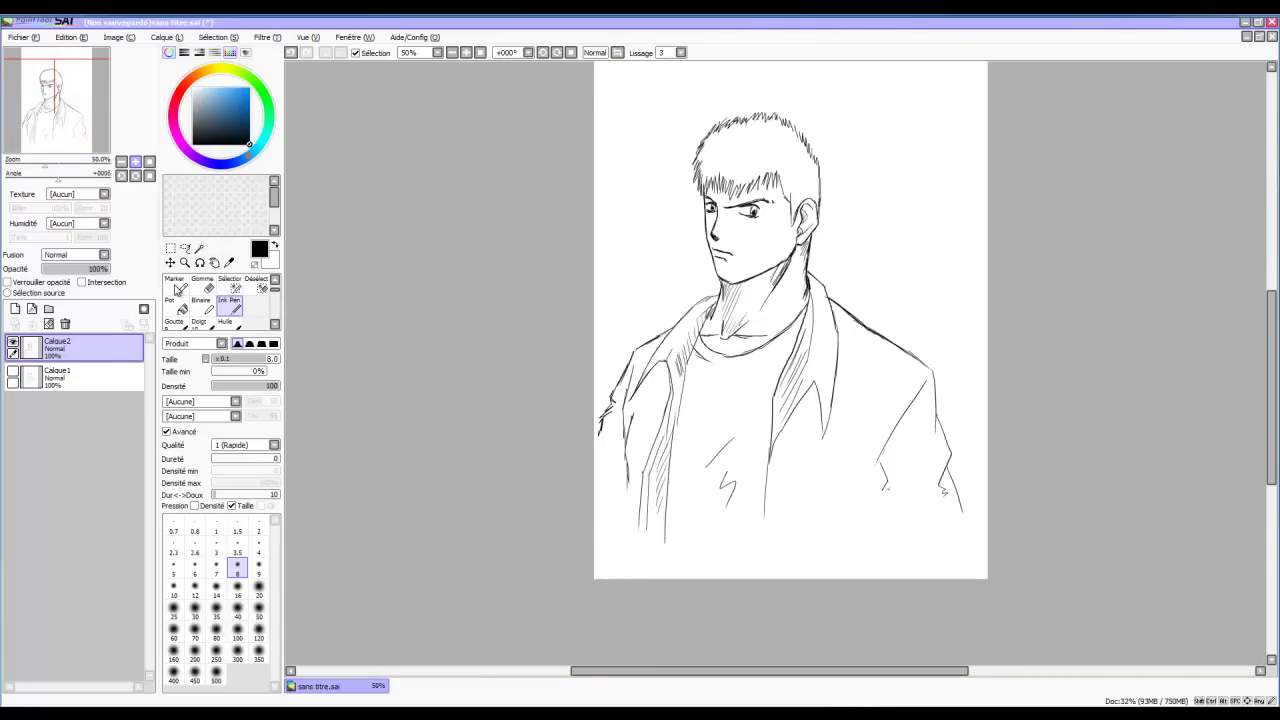
left_click(135, 161)
left_click_drag(1271, 396, 1271, 376)
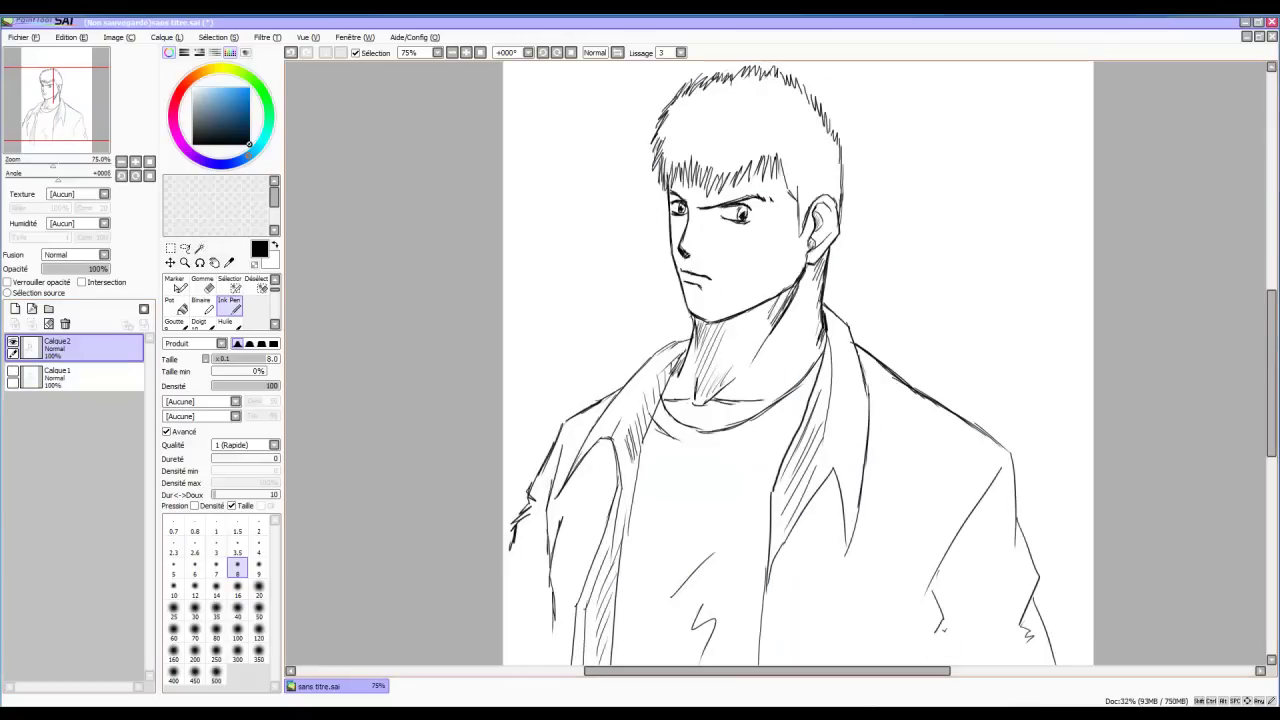
left_click_drag(712, 222, 722, 231)
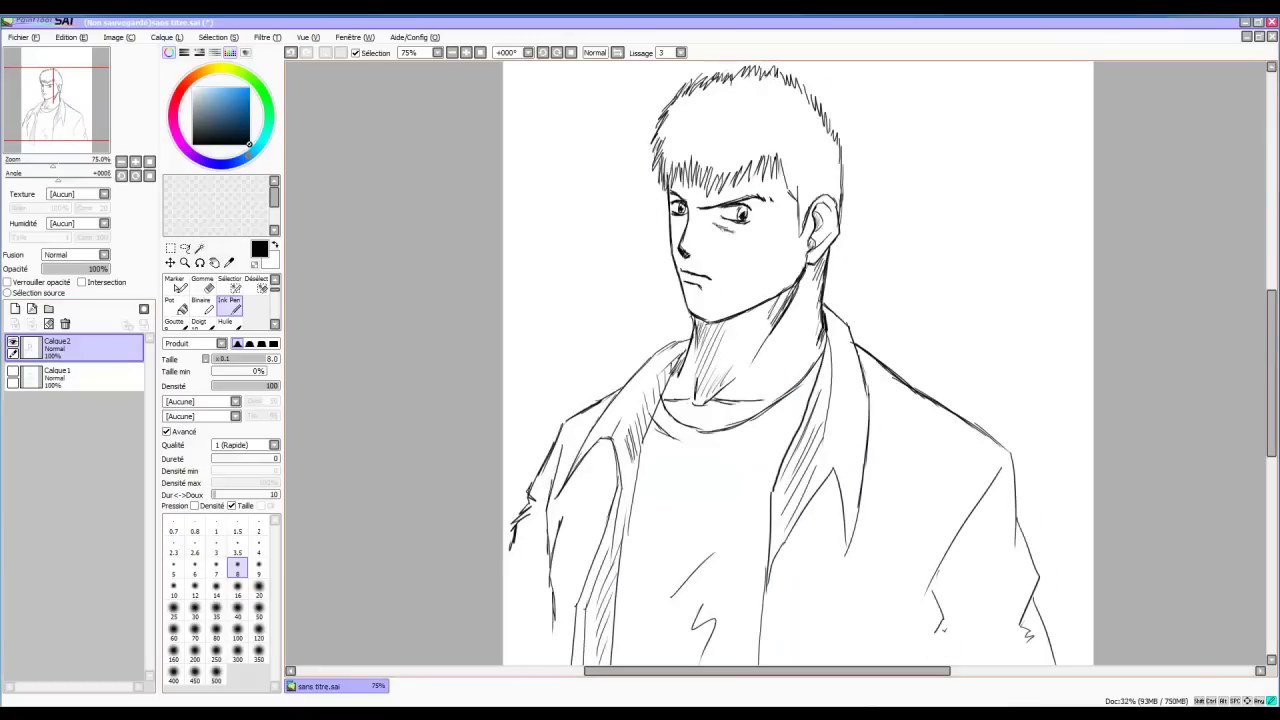